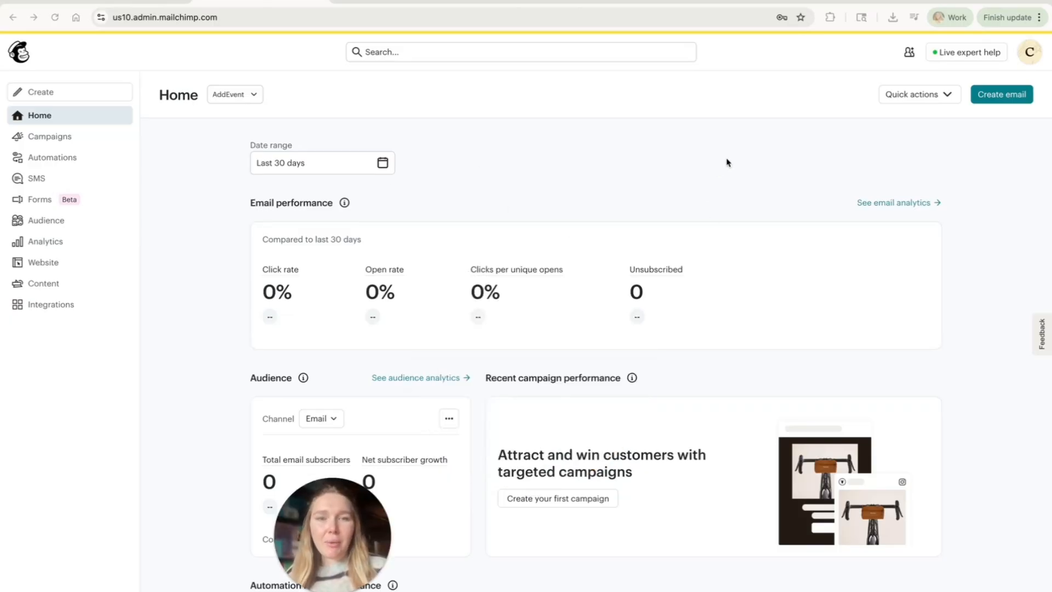
Step: Create a new email from the basic layouts and apply the Minimal template
{"action": "left_click", "coordinate": [999, 98]}
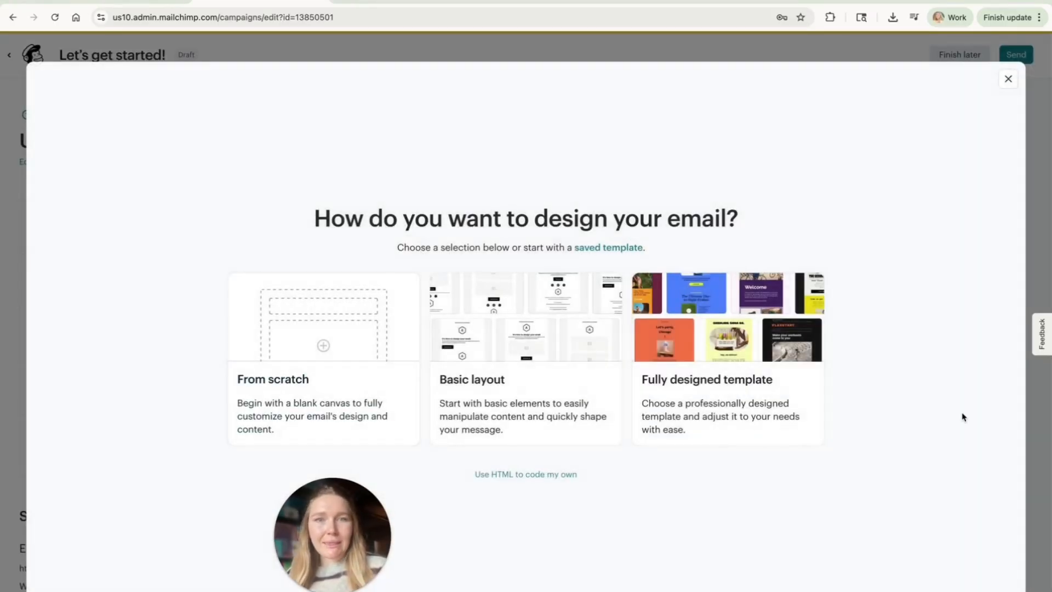
{"action": "left_click", "coordinate": [541, 339]}
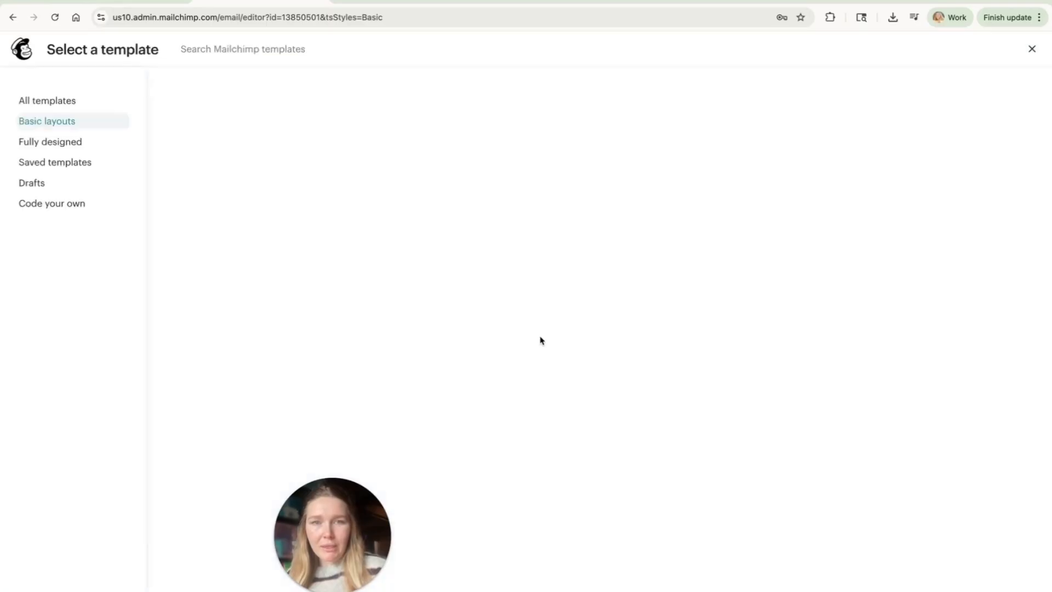
{"action": "mouse_move", "coordinate": [199, 164]}
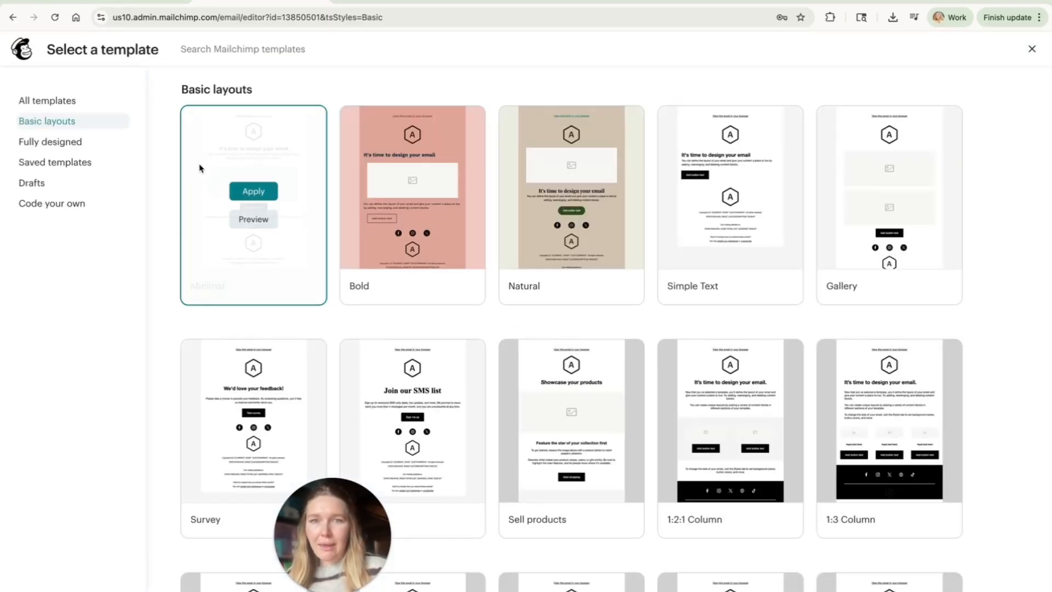
{"action": "left_click", "coordinate": [257, 191]}
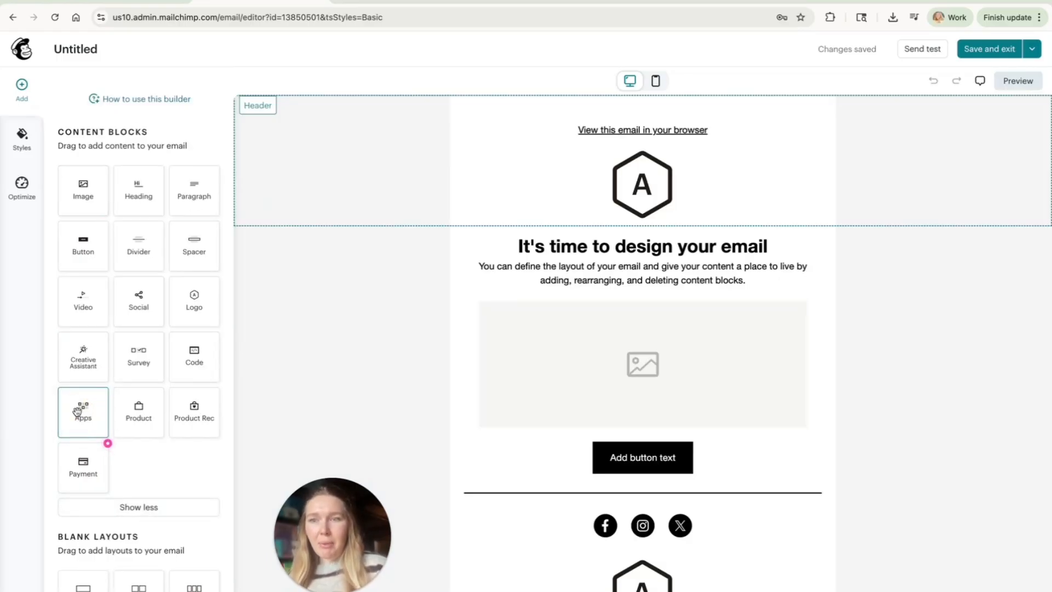
Step: Add an Apps block between the logo and the heading text and assign the AddEvent Calendar Links app to it
{"action": "left_click_drag", "start_coordinate": [83, 412], "coordinate": [608, 244]}
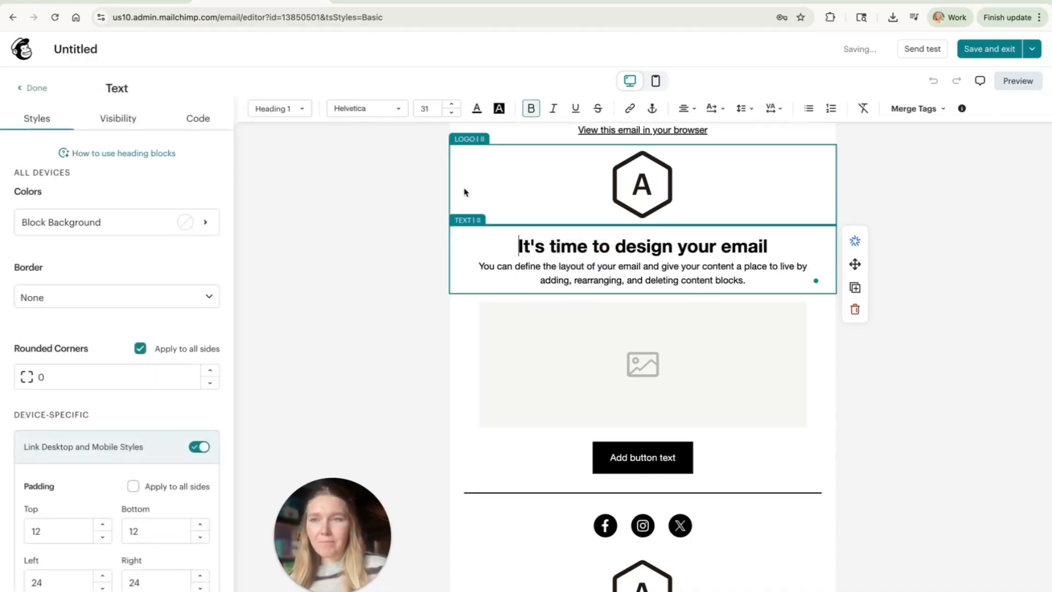
{"action": "left_click", "coordinate": [30, 89]}
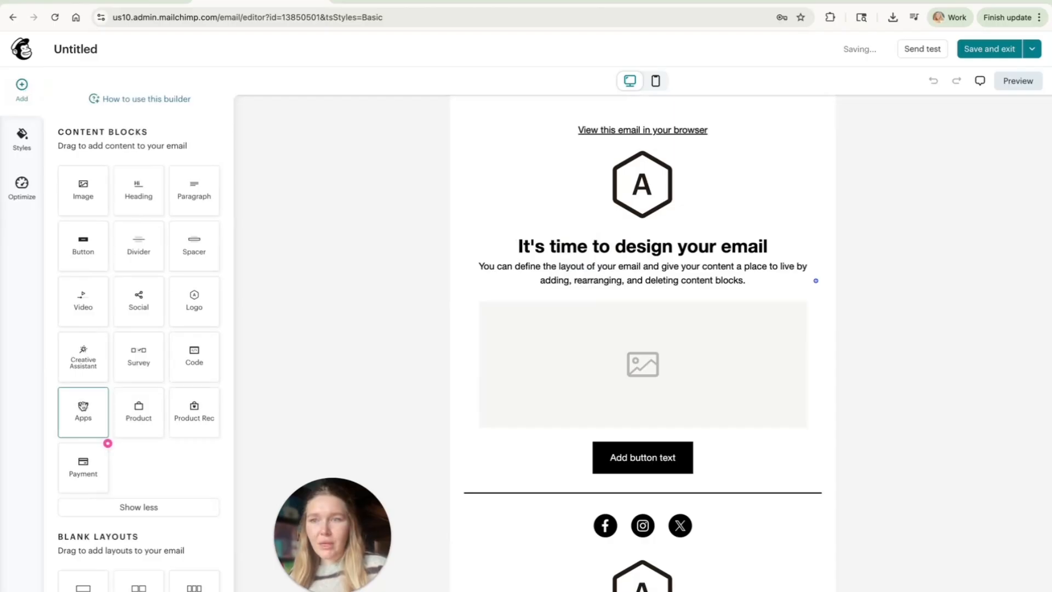
{"action": "left_click_drag", "start_coordinate": [83, 411], "coordinate": [643, 236]}
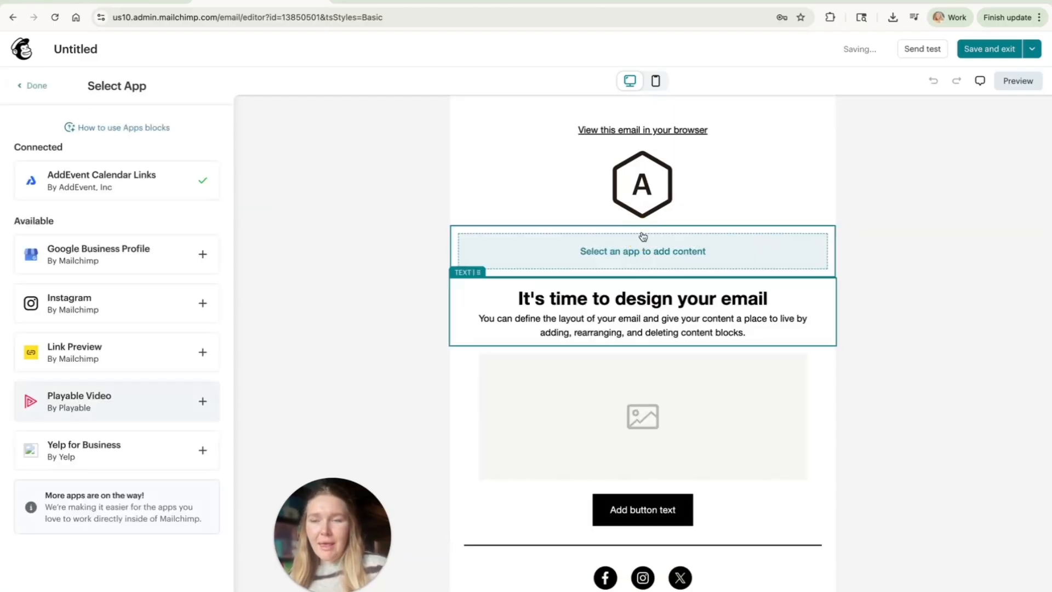
{"action": "left_click", "coordinate": [121, 190]}
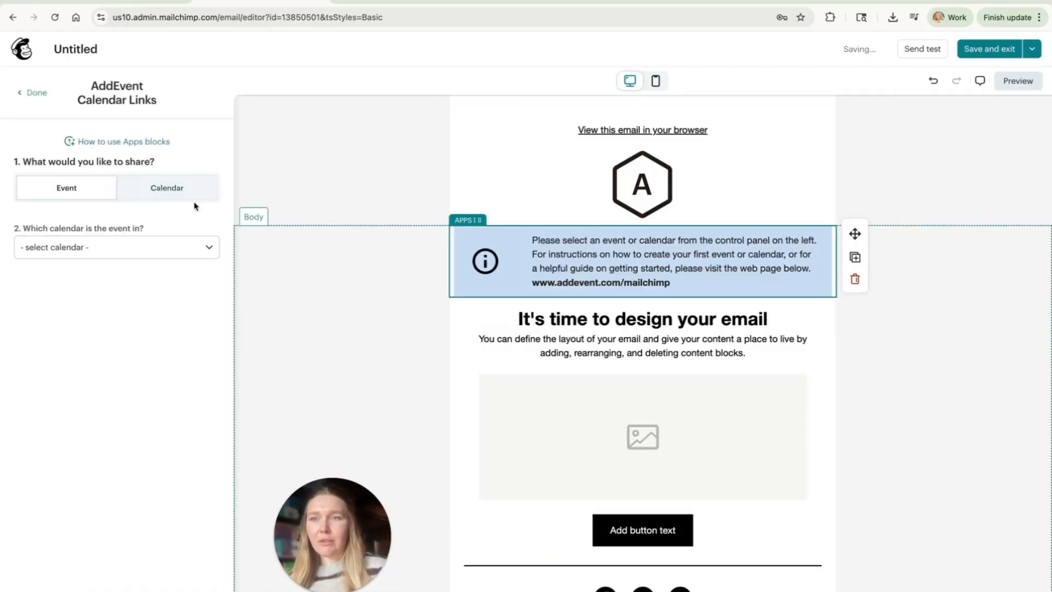
Step: Choose the Custom Template Examples calendar and share its Winter Working Session (Recurring) event in the block
{"action": "left_click", "coordinate": [169, 247]}
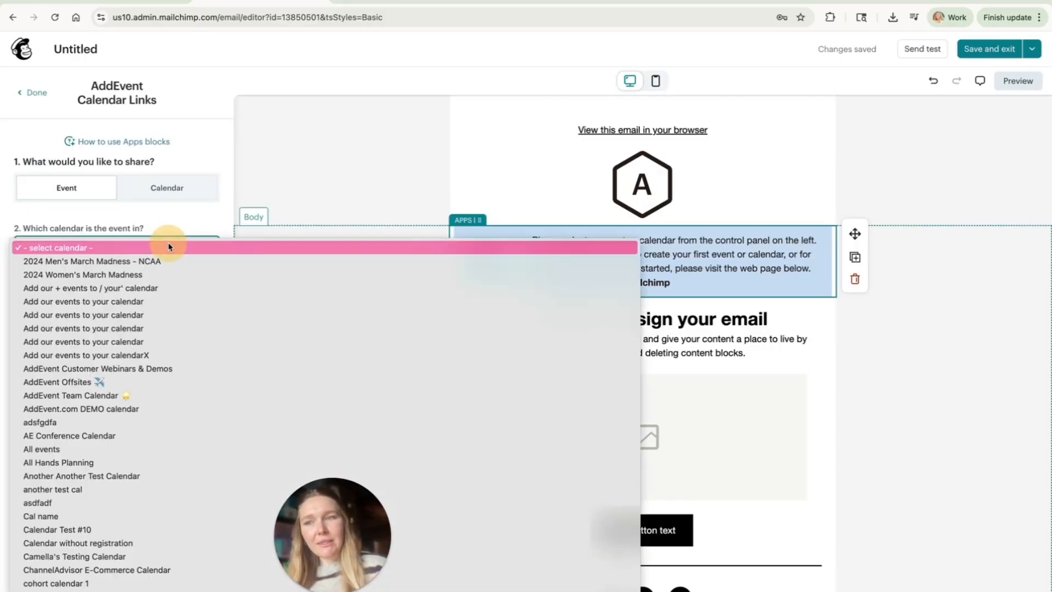
{"action": "scroll", "coordinate": [157, 434], "scroll_direction": "down", "scroll_amount": 5}
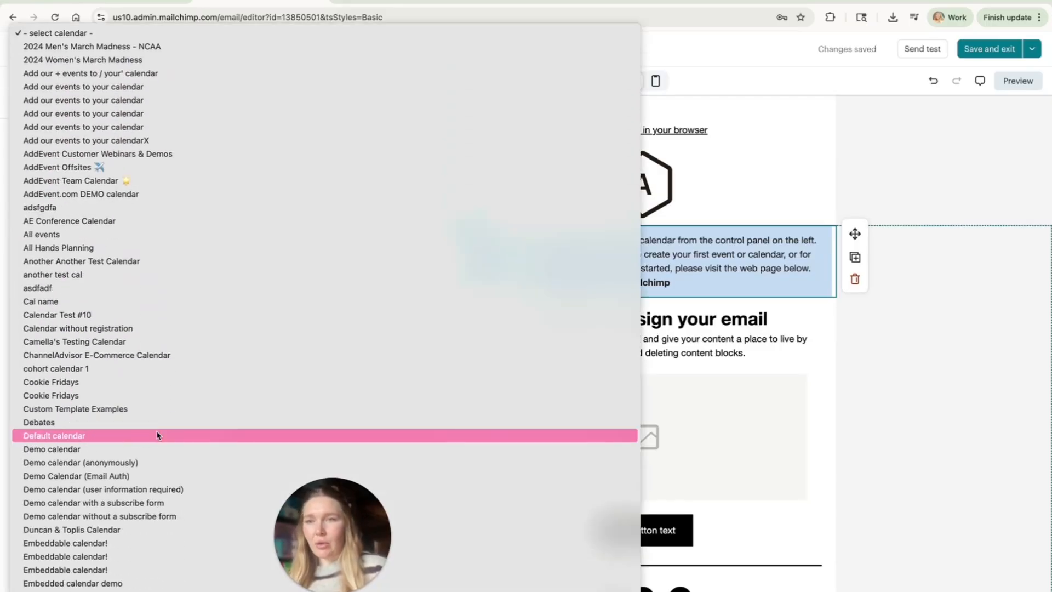
{"action": "left_click", "coordinate": [156, 410]}
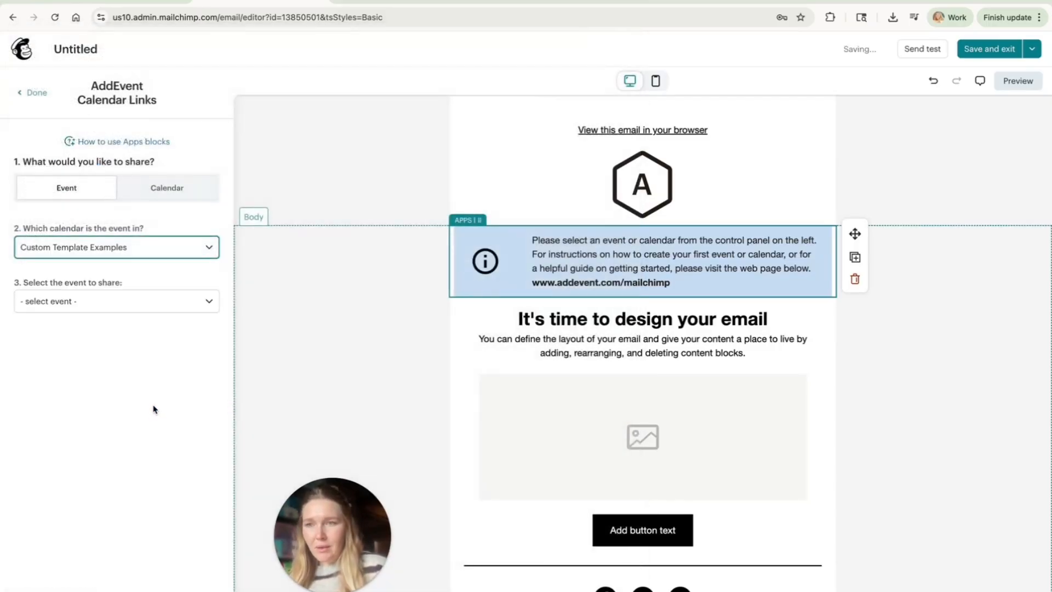
{"action": "left_click", "coordinate": [91, 301]}
{"action": "left_click", "coordinate": [87, 315]}
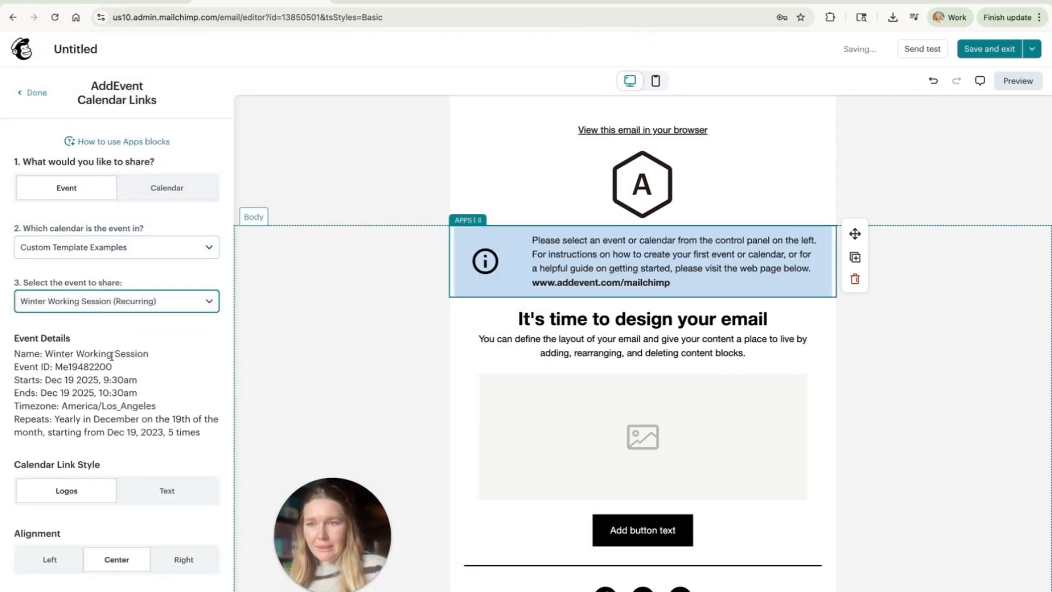
Step: Try right and left alignment for the calendar links and set the alignment back to Center
{"action": "scroll", "coordinate": [114, 360], "scroll_direction": "down", "scroll_amount": 1}
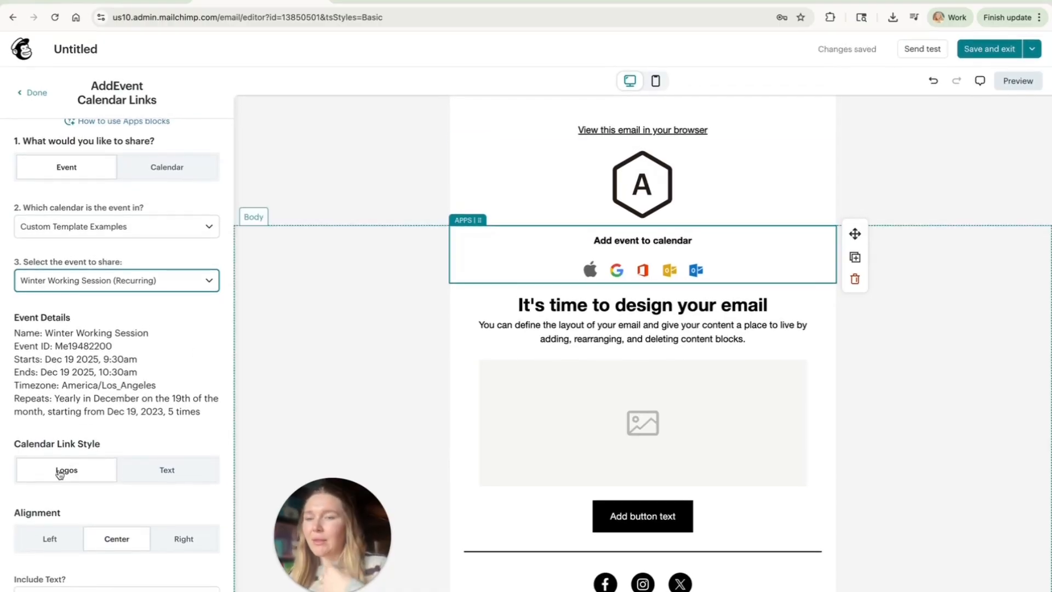
{"action": "left_click", "coordinate": [183, 541]}
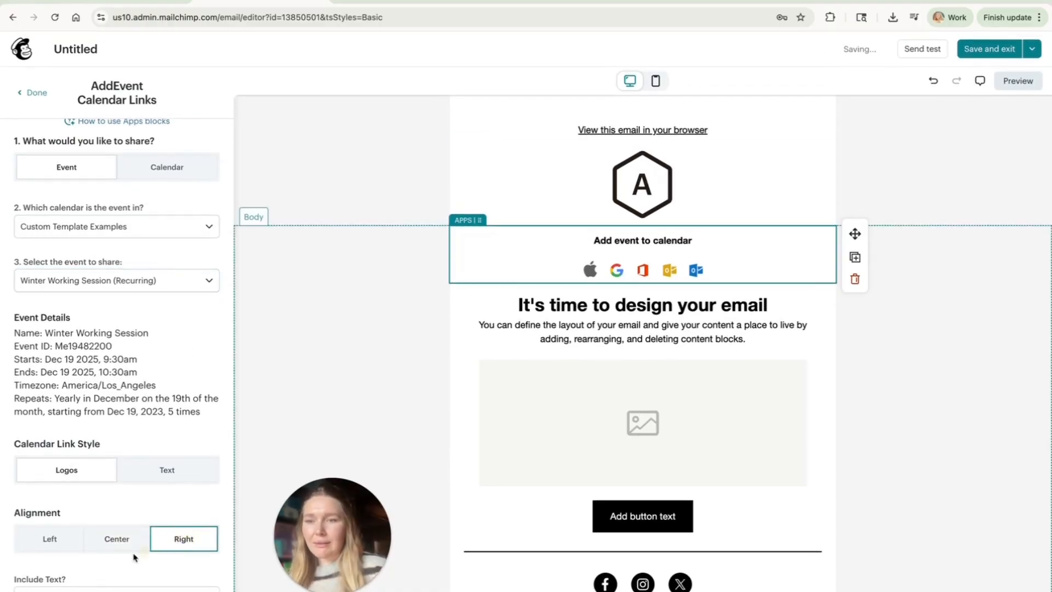
{"action": "left_click", "coordinate": [36, 542]}
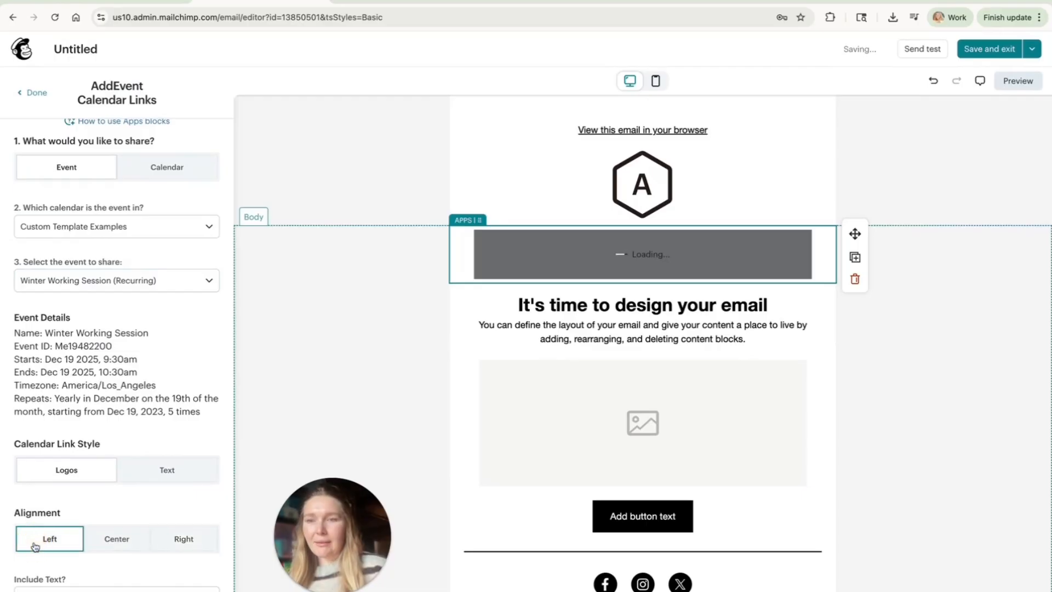
{"action": "left_click", "coordinate": [118, 548]}
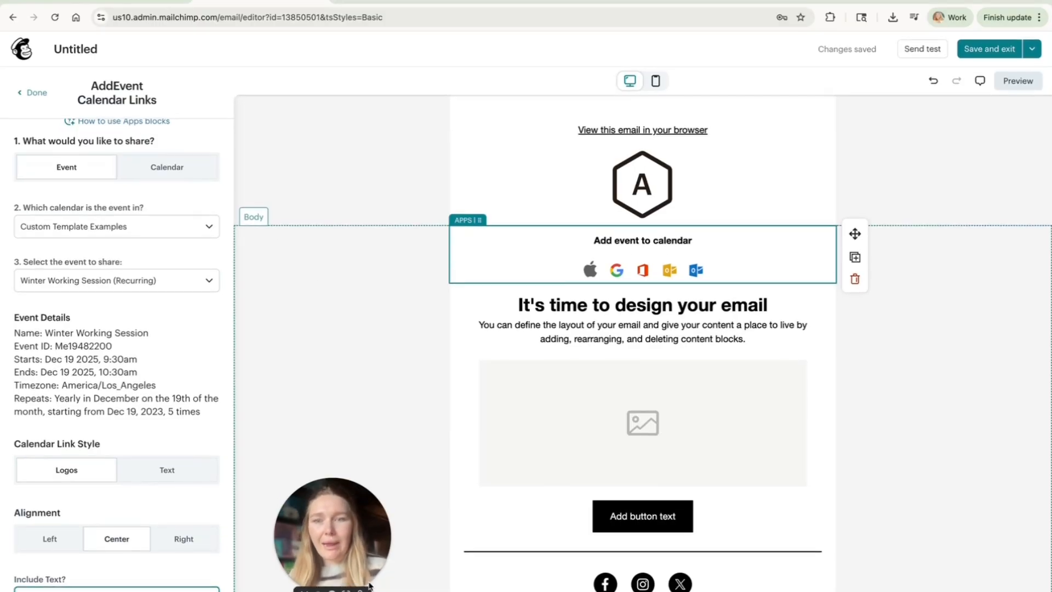
Step: Switch to the AddEvent dashboard and open the details page of the November 19 Marketing Event
{"action": "left_click", "coordinate": [106, 2]}
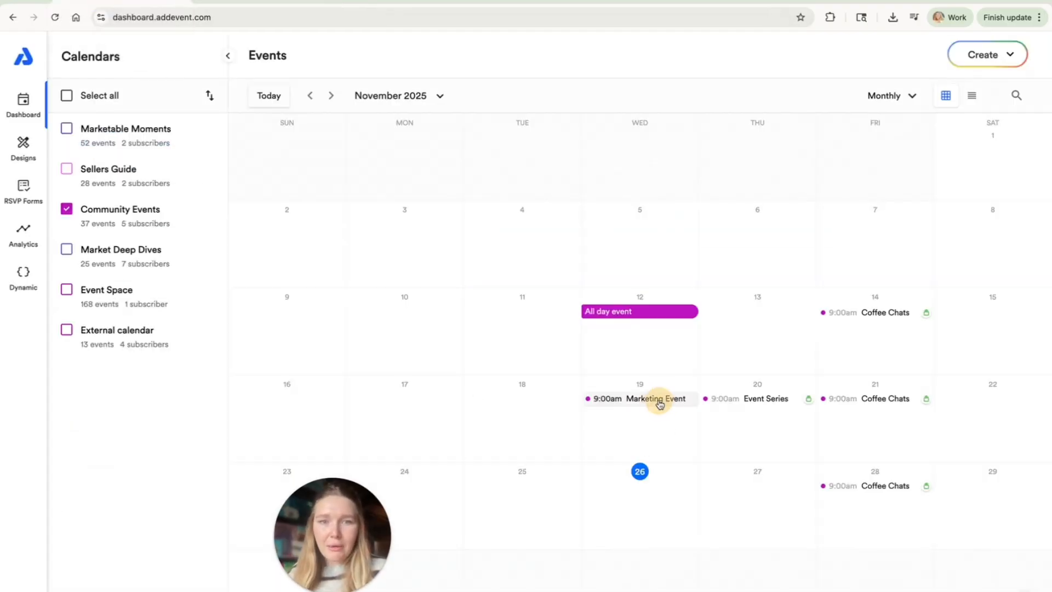
{"action": "left_click", "coordinate": [660, 404]}
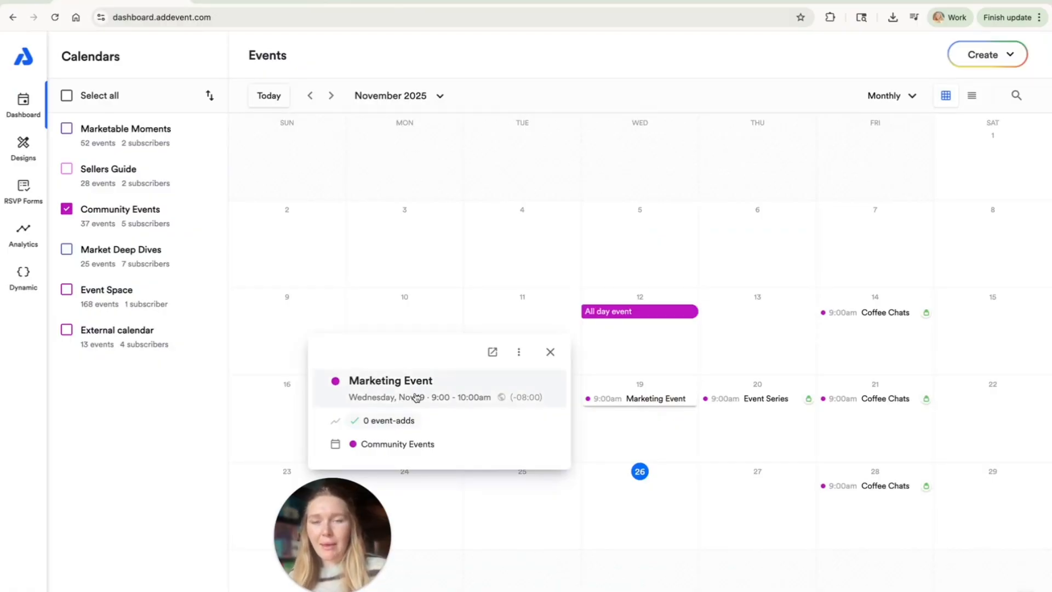
{"action": "left_click", "coordinate": [416, 397]}
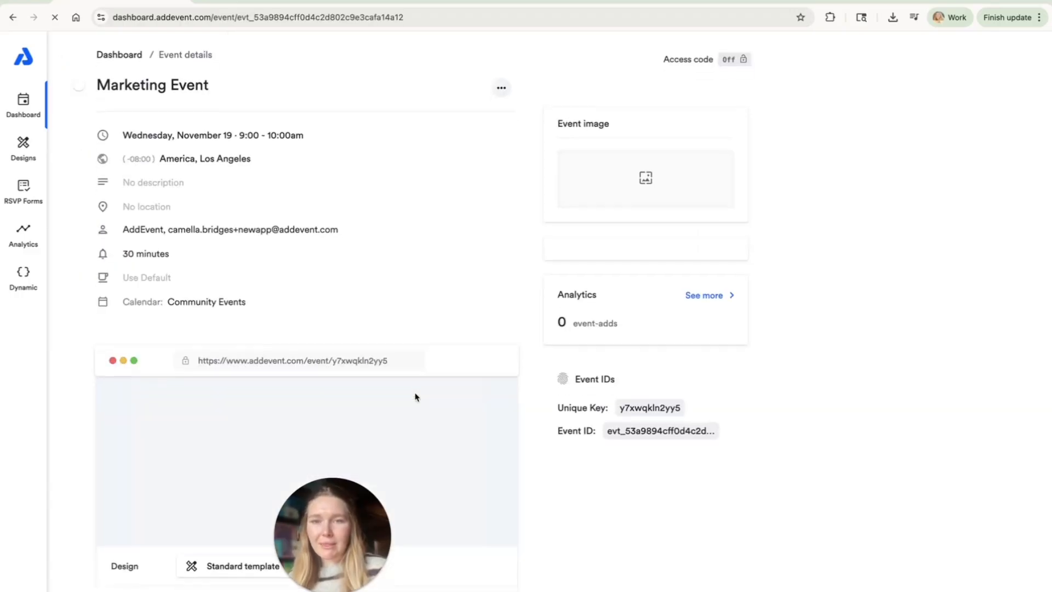
Step: Open the source code of the event's Add to Calendar links and copy it
{"action": "scroll", "coordinate": [417, 397], "scroll_direction": "down", "scroll_amount": 5}
{"action": "left_click", "coordinate": [415, 439]}
{"action": "scroll", "coordinate": [415, 438], "scroll_direction": "down", "scroll_amount": 4}
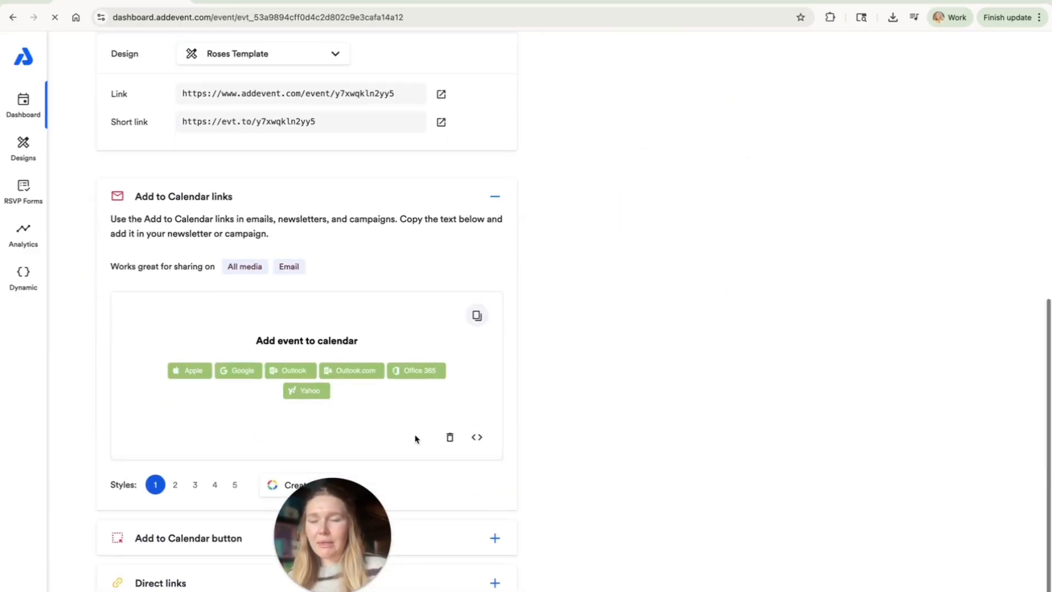
{"action": "scroll", "coordinate": [415, 436], "scroll_direction": "down", "scroll_amount": 1}
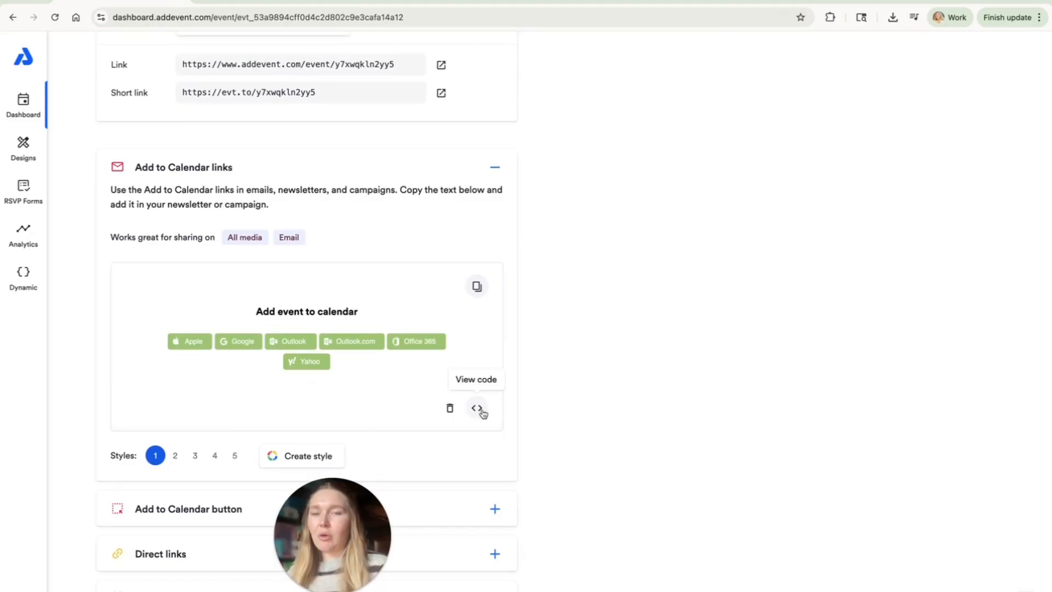
{"action": "left_click", "coordinate": [479, 410]}
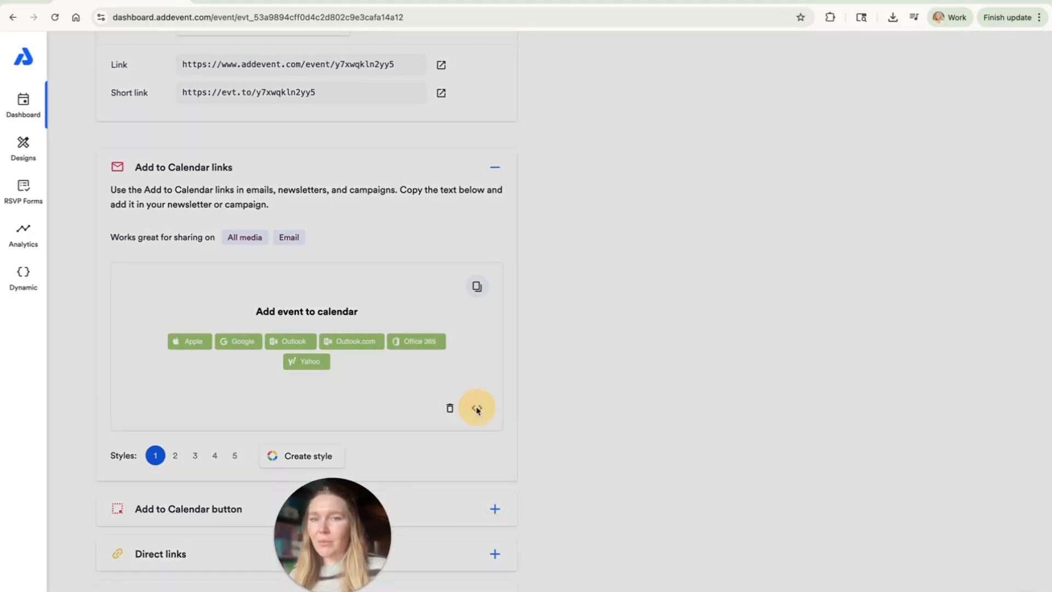
{"action": "left_click", "coordinate": [657, 160]}
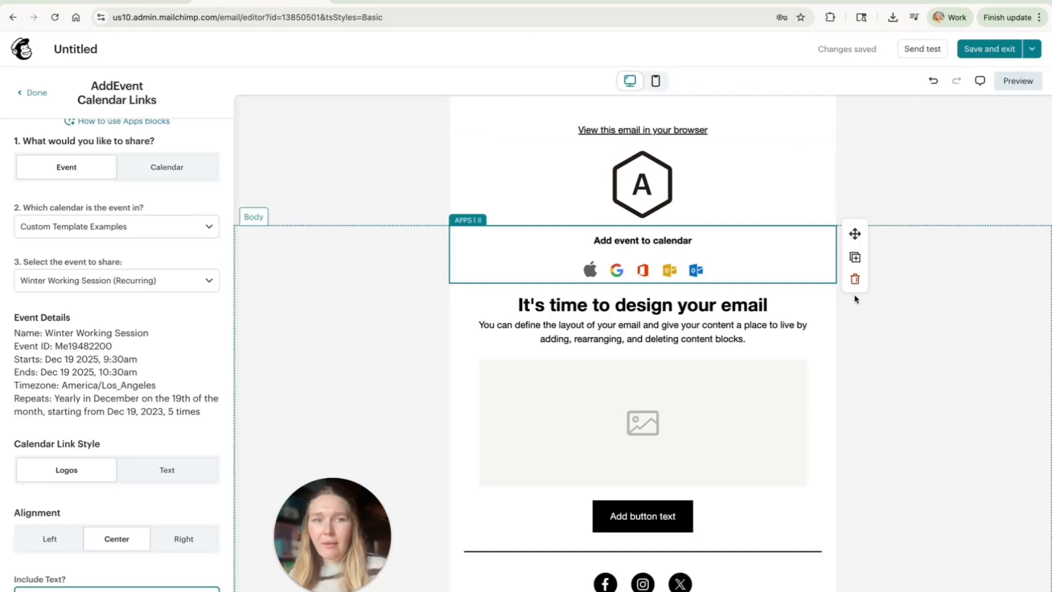
Step: In the Mailchimp email, replace the AddEvent app block with a Code block above the heading containing the copied calendar link code
{"action": "left_click", "coordinate": [854, 279]}
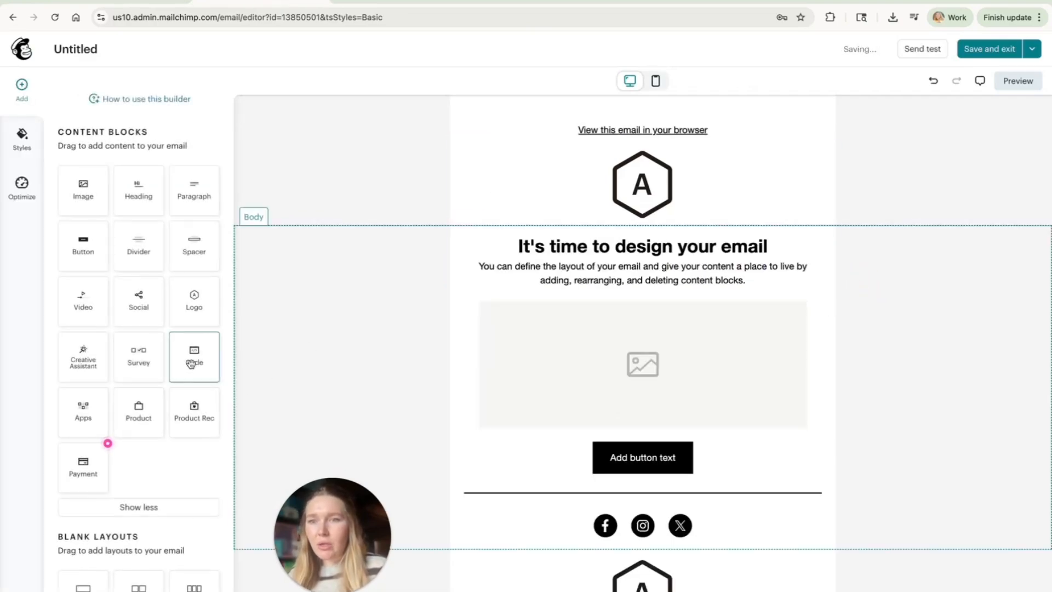
{"action": "left_click_drag", "start_coordinate": [190, 363], "coordinate": [652, 242]}
{"action": "left_click_drag", "start_coordinate": [168, 174], "coordinate": [36, 175]}
{"action": "key", "text": "BackSpace"}
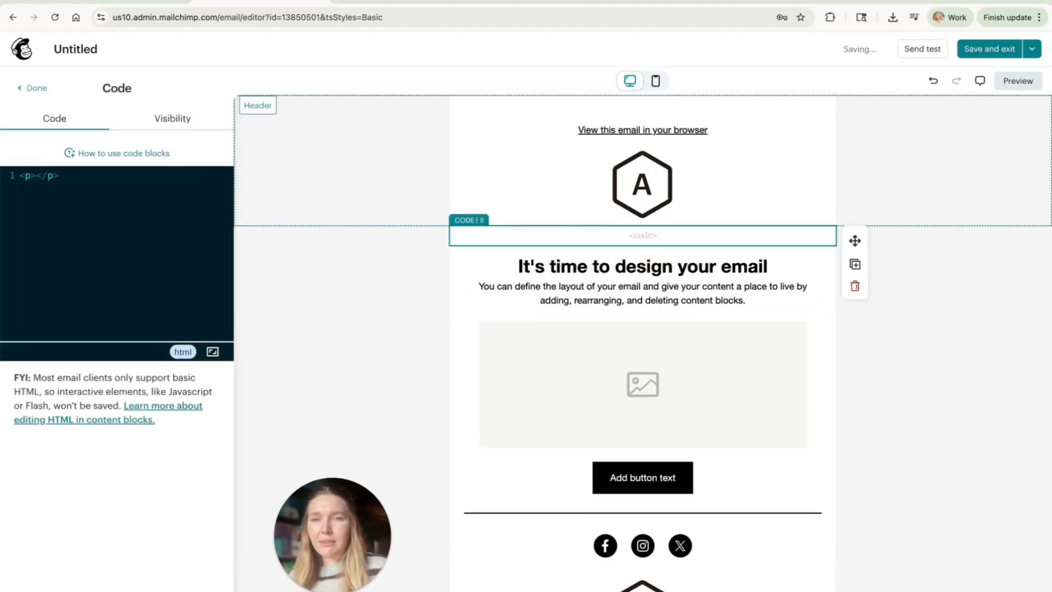
{"action": "key", "text": "ctrl+v"}
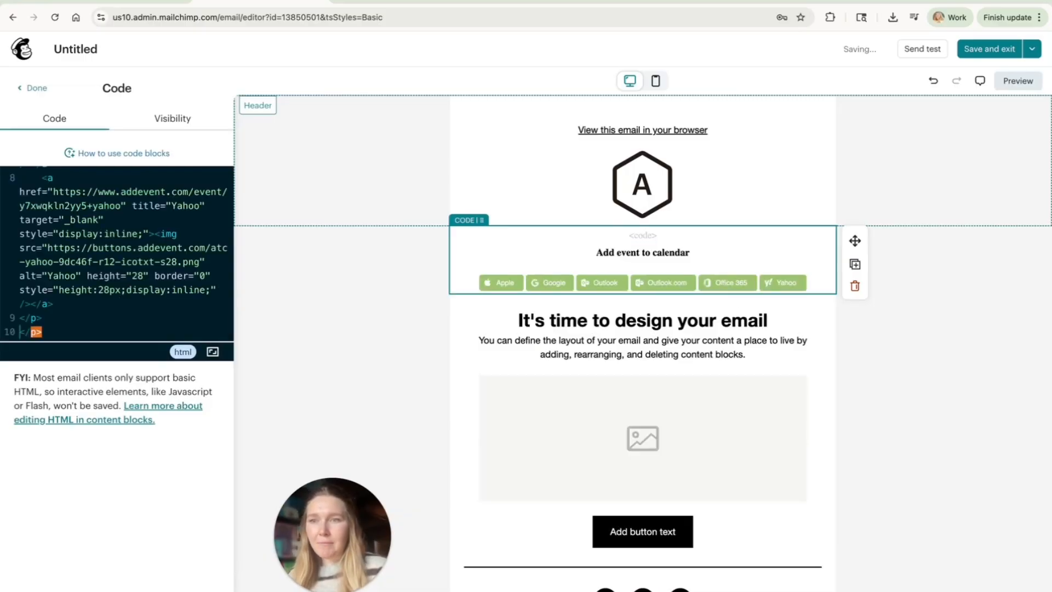
{"action": "left_click", "coordinate": [301, 303]}
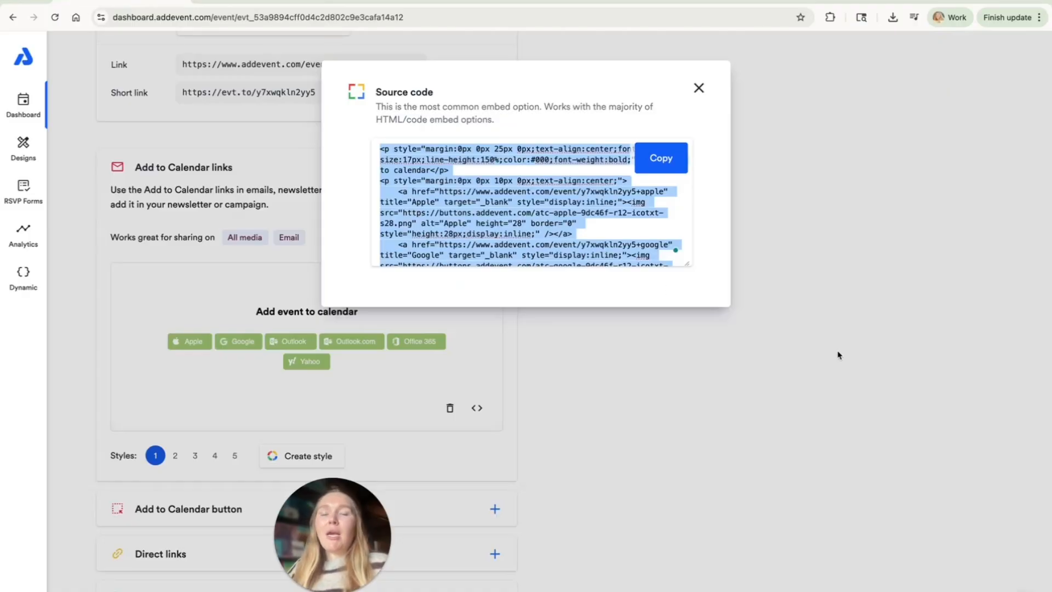
Step: In AddEvent, try the rounded and fully round shapes for a new Add to Calendar link style and close without saving
{"action": "left_click", "coordinate": [838, 356]}
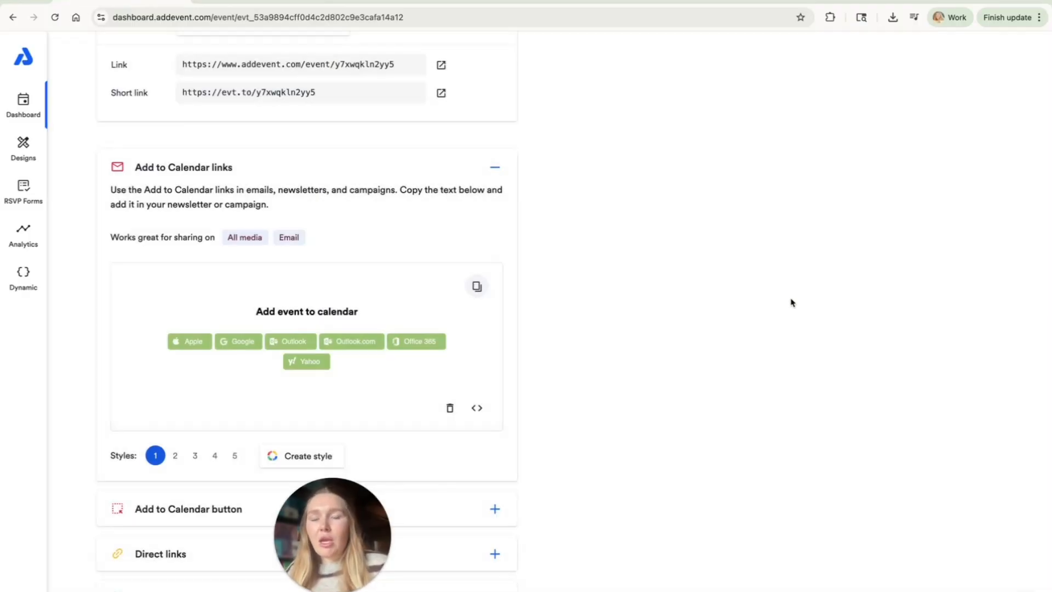
{"action": "left_click", "coordinate": [295, 462]}
{"action": "left_click", "coordinate": [442, 127]}
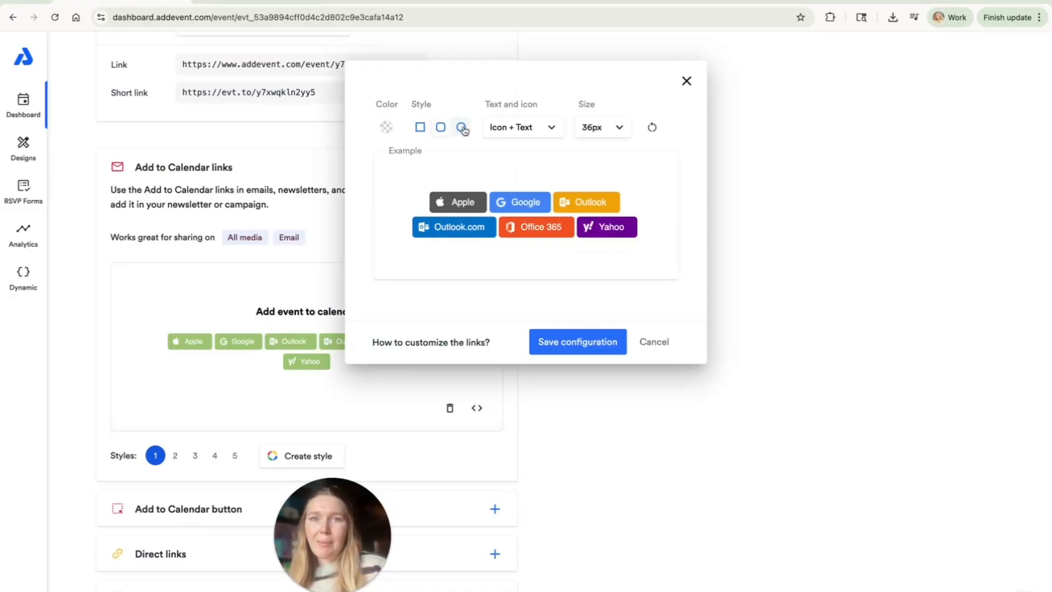
{"action": "left_click", "coordinate": [462, 128]}
{"action": "left_click", "coordinate": [690, 81]}
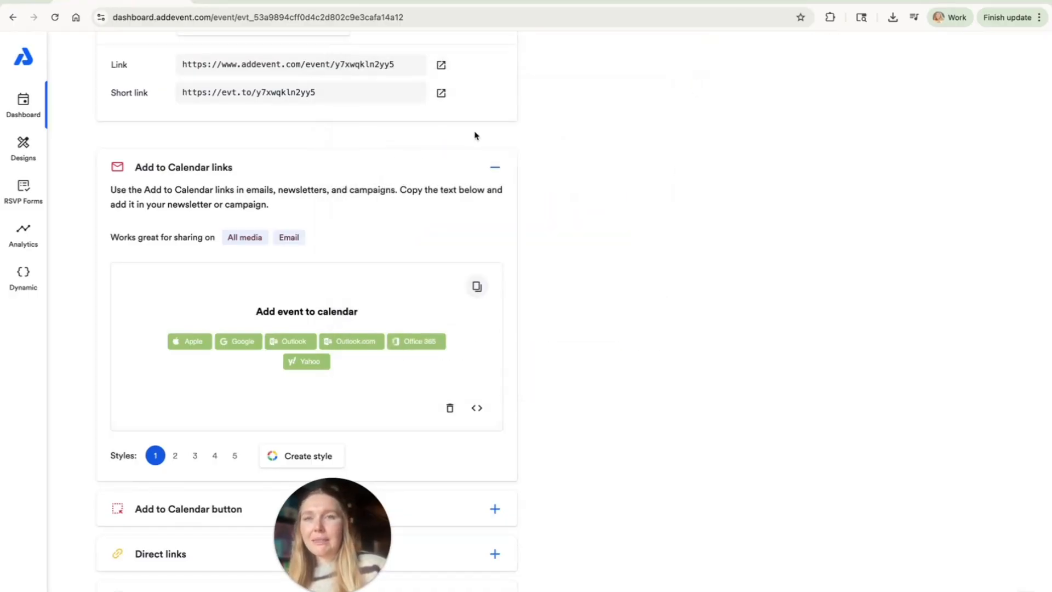
Step: Switch to the Mailchimp email and add an Apps block above the heading using the AddEvent Calendar Links app
{"action": "left_click", "coordinate": [241, 1]}
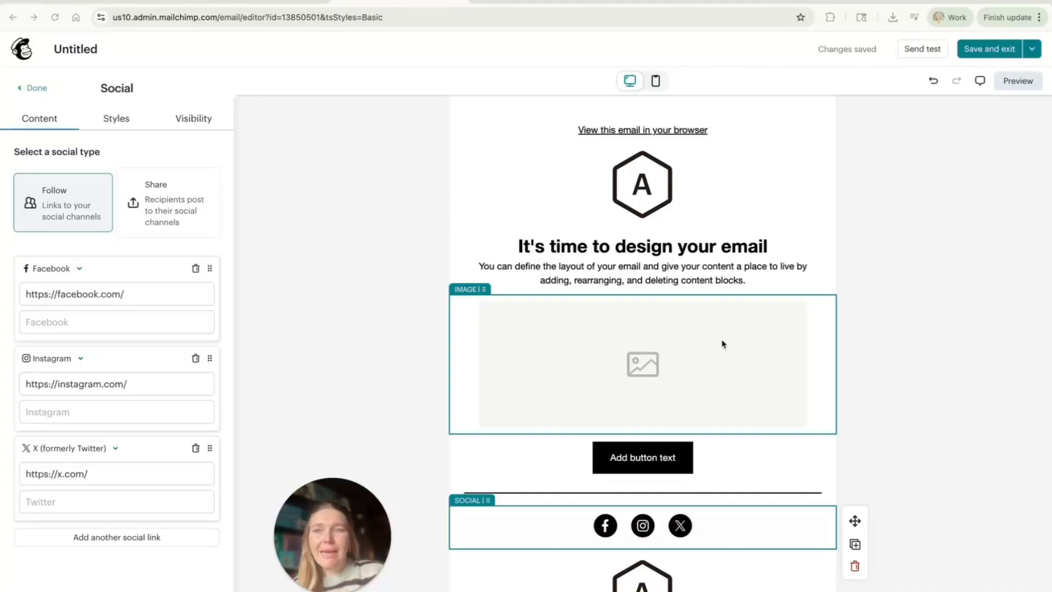
{"action": "left_click", "coordinate": [399, 266]}
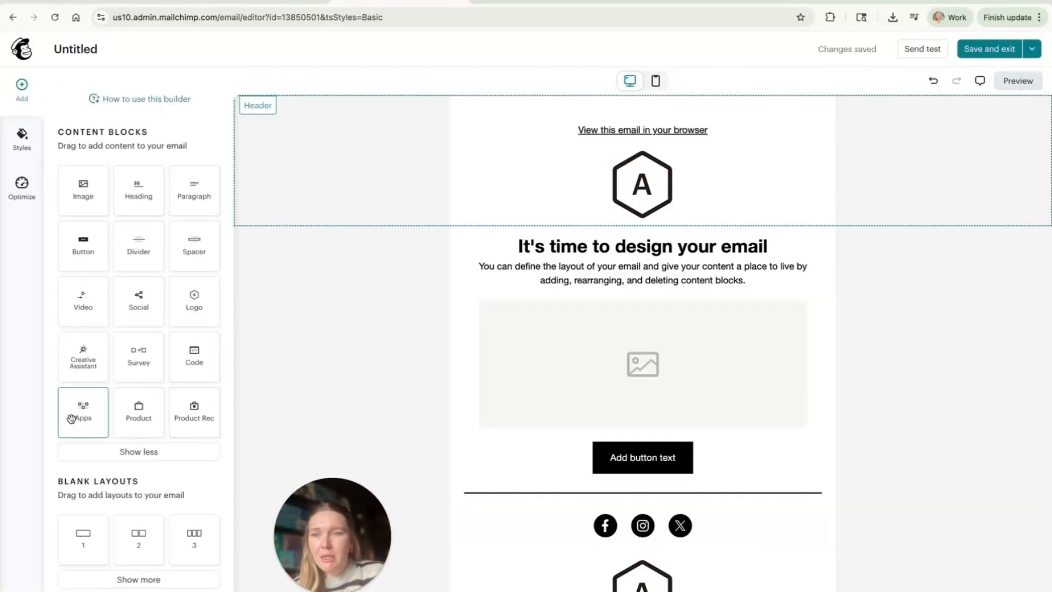
{"action": "left_click_drag", "start_coordinate": [79, 417], "coordinate": [606, 234]}
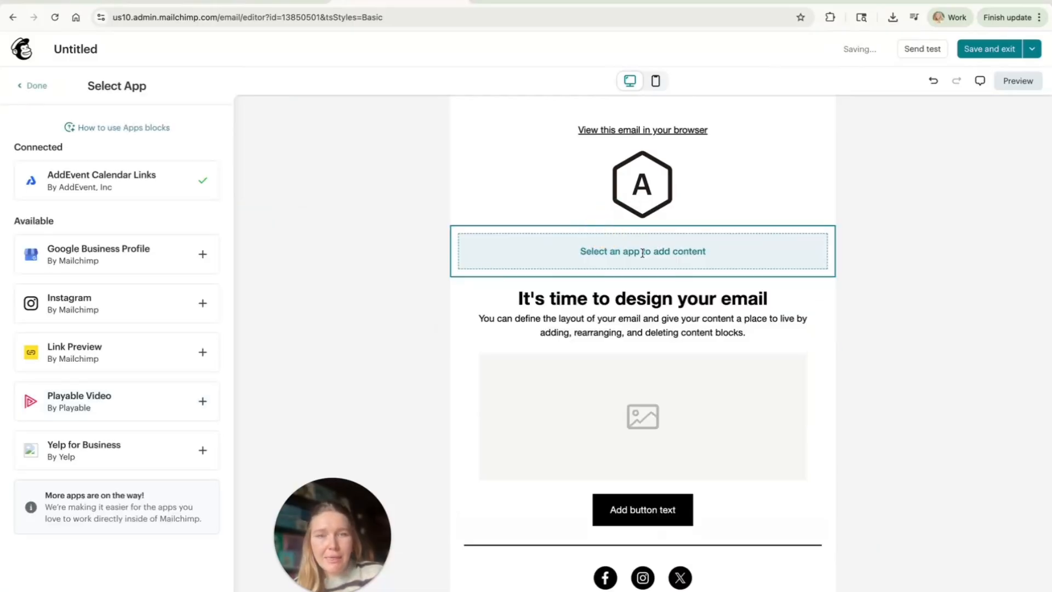
{"action": "left_click", "coordinate": [171, 167]}
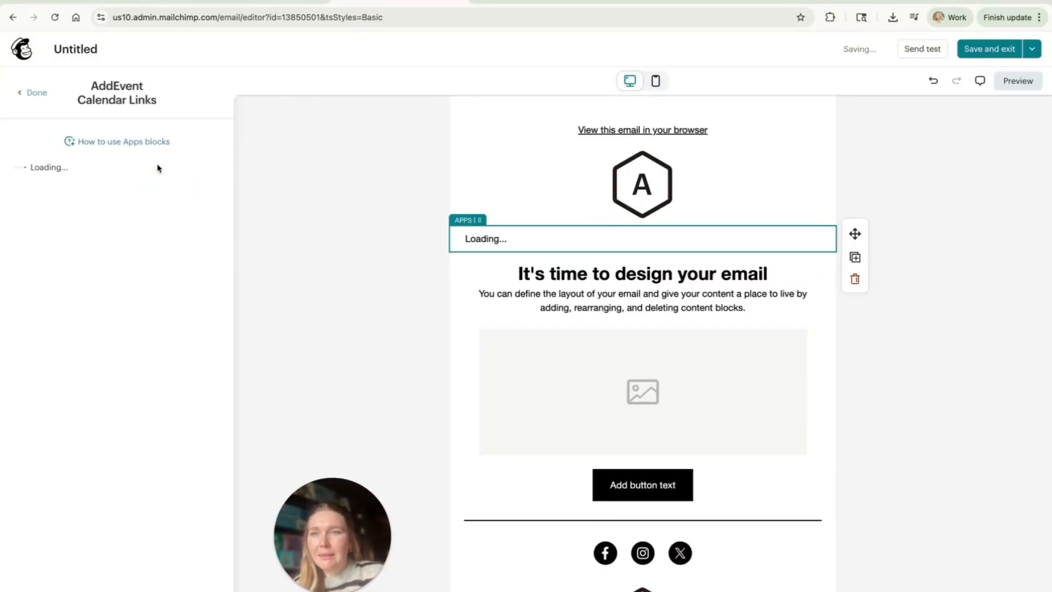
Step: Set the app block to share the Webinar (RSVP) event from the personal testing calendar
{"action": "left_click", "coordinate": [152, 249]}
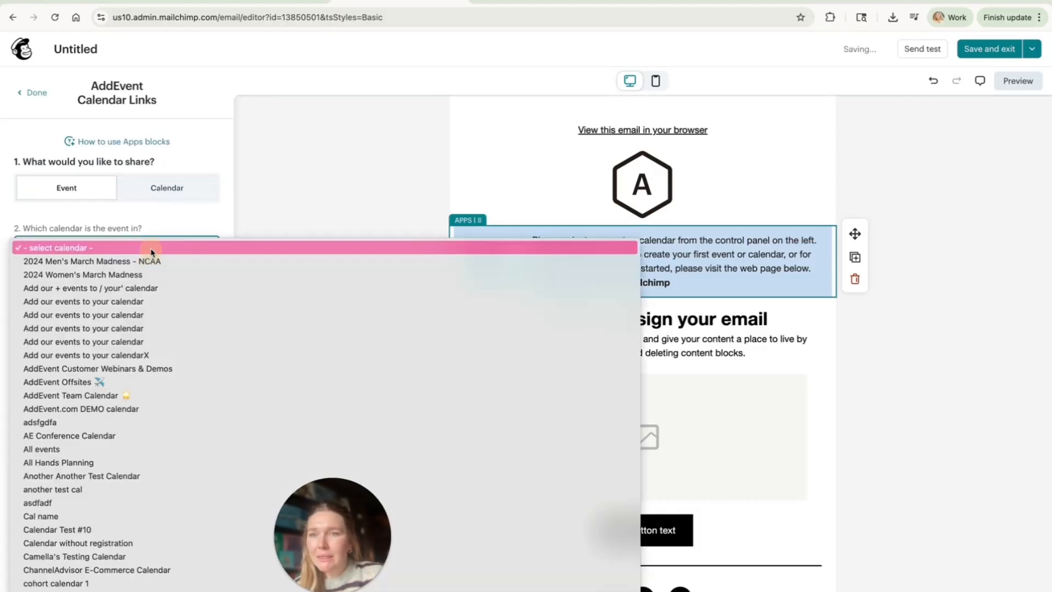
{"action": "left_click", "coordinate": [122, 556]}
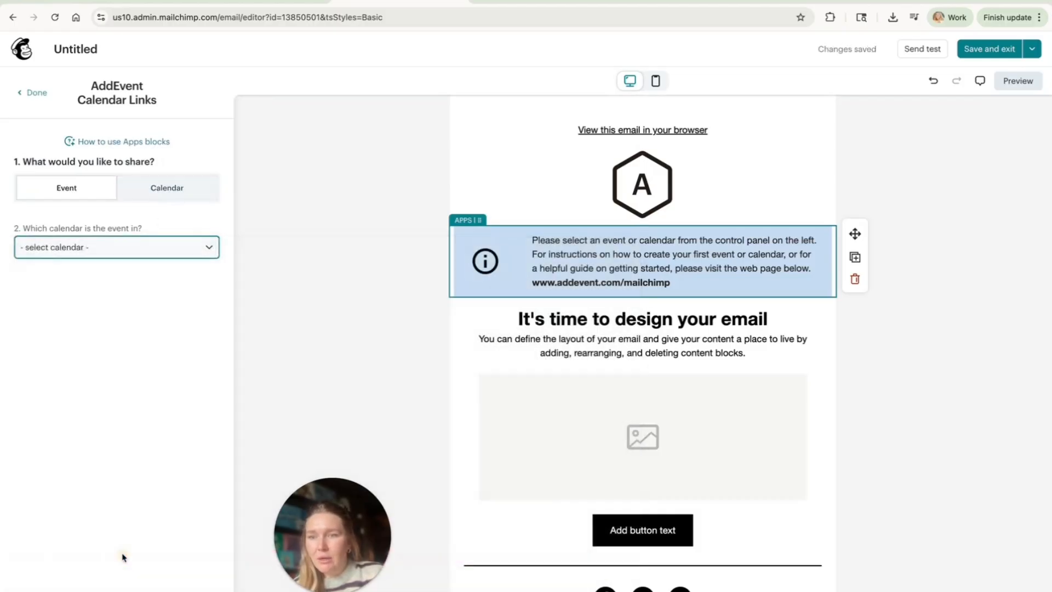
{"action": "left_click", "coordinate": [123, 306]}
{"action": "left_click", "coordinate": [122, 312]}
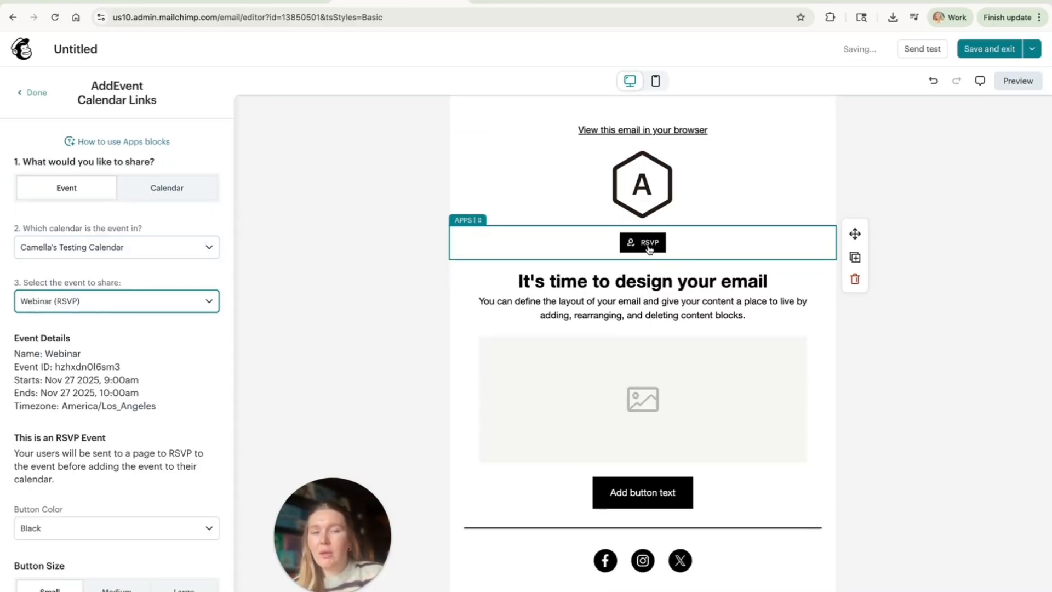
Step: Style the block's RSVP button with yellow color, medium size and no icon
{"action": "scroll", "coordinate": [128, 436], "scroll_direction": "down", "scroll_amount": 3}
{"action": "left_click", "coordinate": [124, 442]}
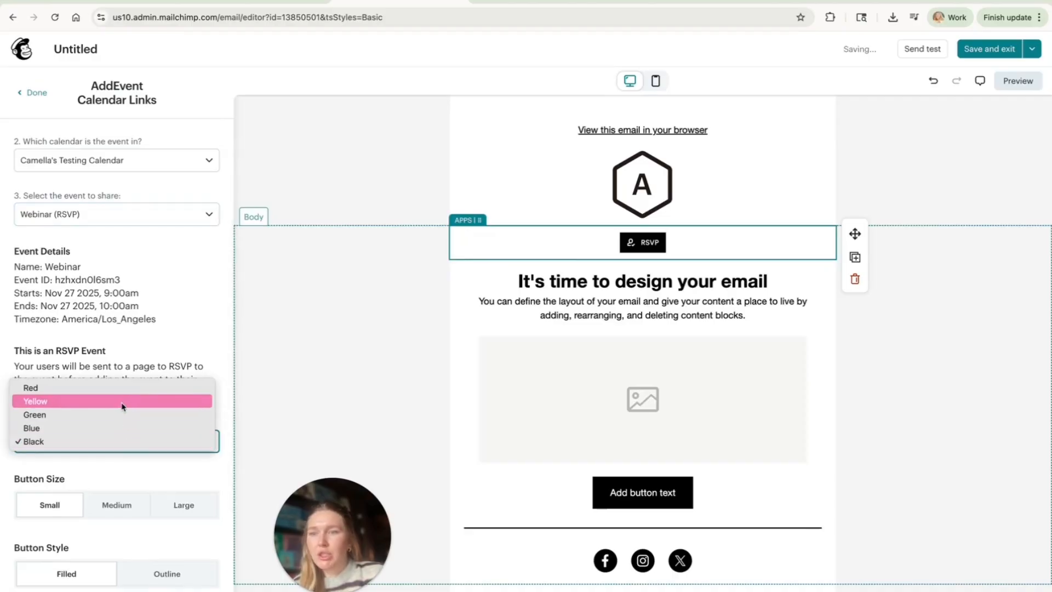
{"action": "left_click", "coordinate": [120, 400]}
{"action": "scroll", "coordinate": [120, 384], "scroll_direction": "down", "scroll_amount": 4}
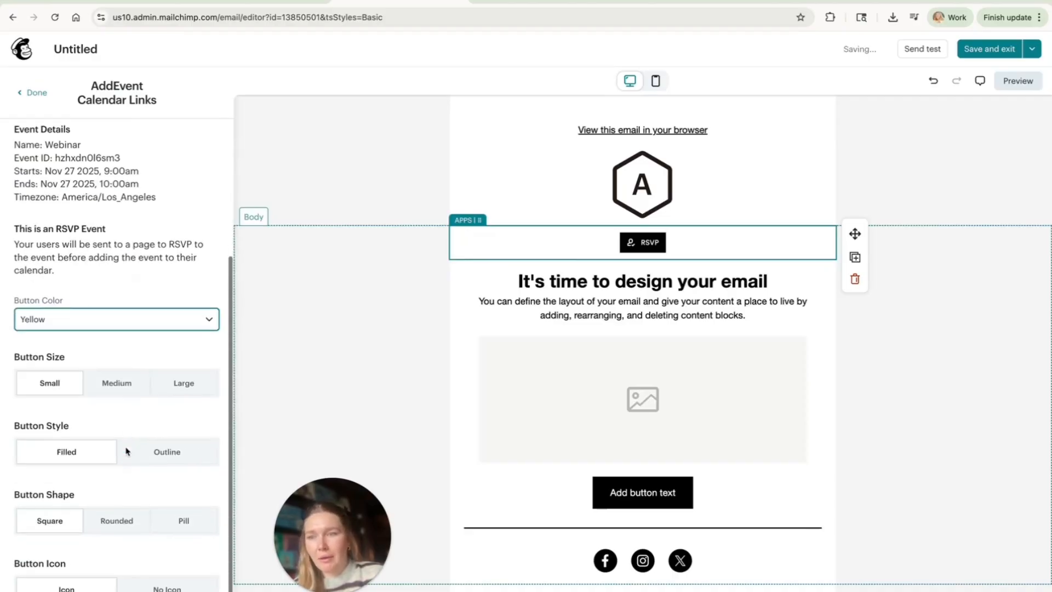
{"action": "left_click", "coordinate": [131, 375]}
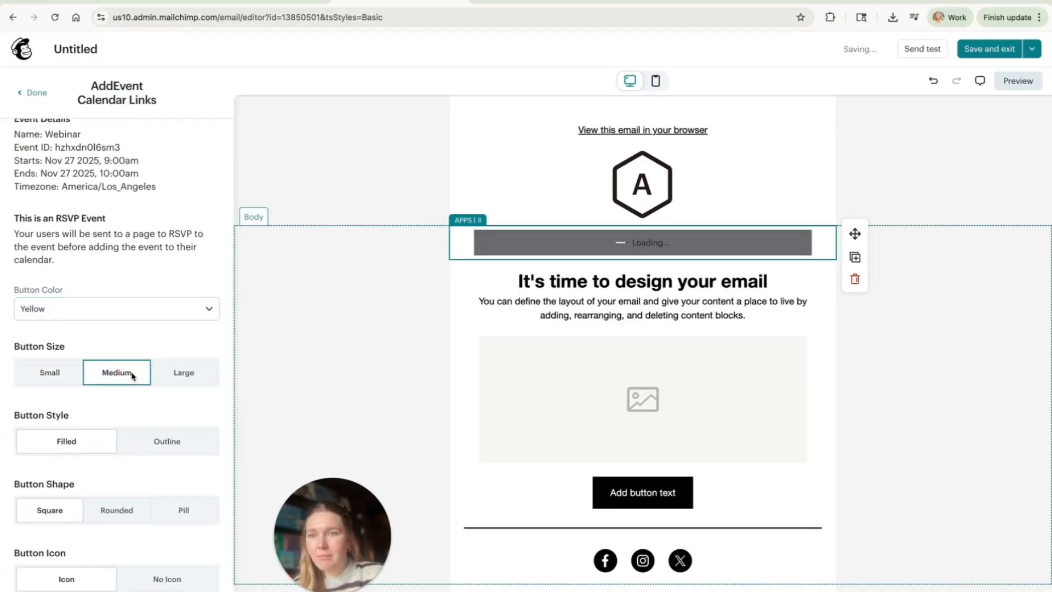
{"action": "scroll", "coordinate": [137, 384], "scroll_direction": "down", "scroll_amount": 2}
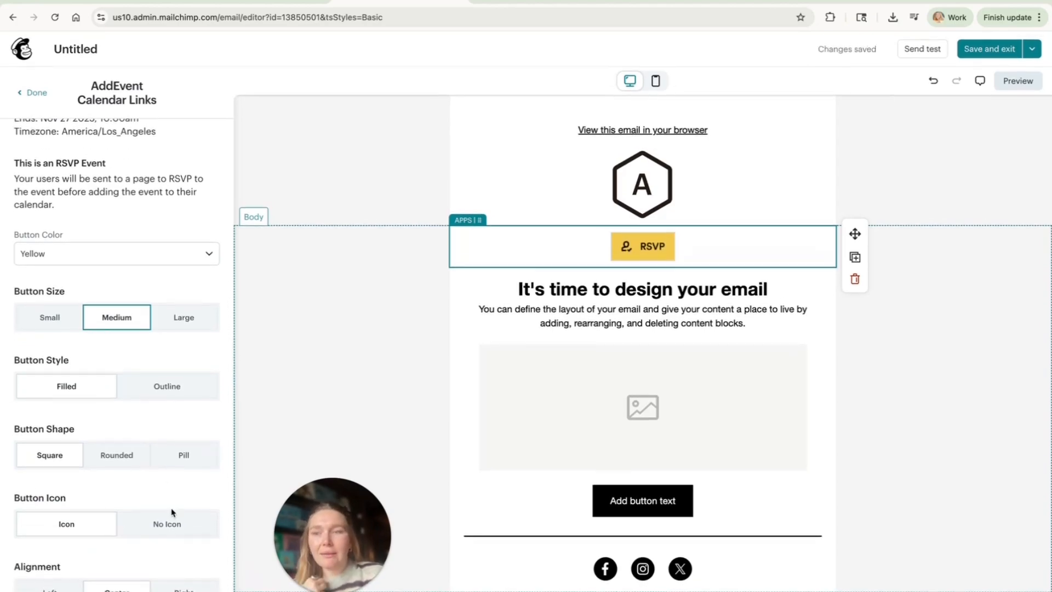
{"action": "left_click", "coordinate": [177, 528]}
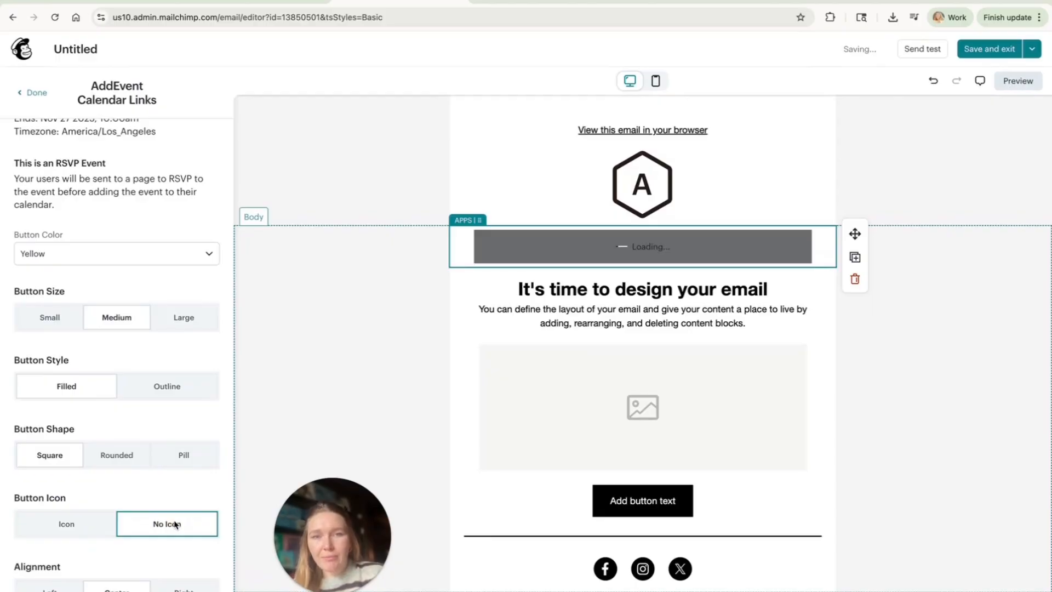
{"action": "scroll", "coordinate": [192, 411], "scroll_direction": "up", "scroll_amount": 5}
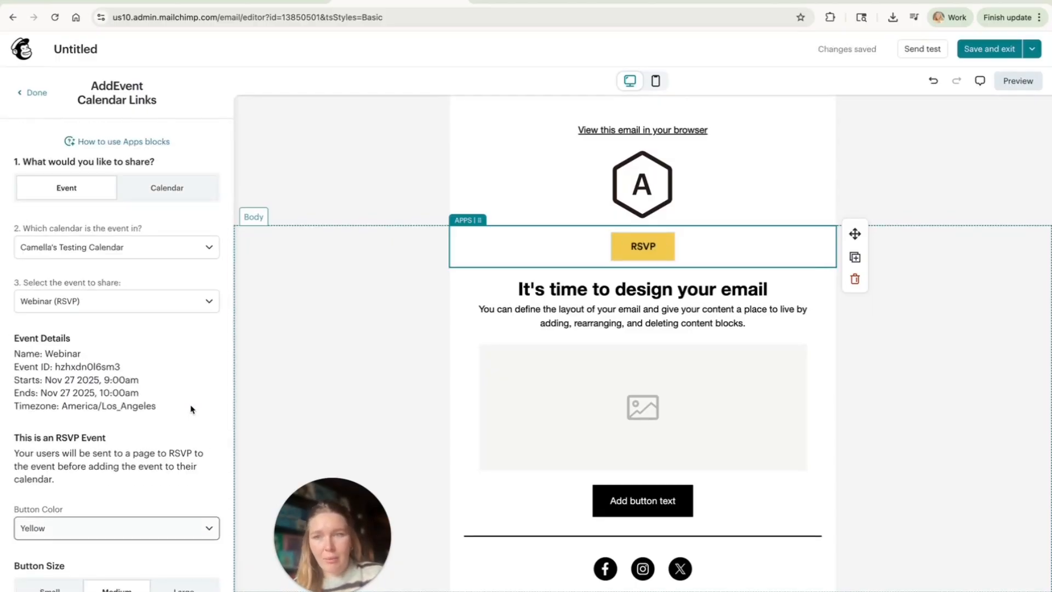
Step: Switch to the AddEvent page of the Webinar event and expand its RSVP button sharing option
{"action": "left_click", "coordinate": [276, 2]}
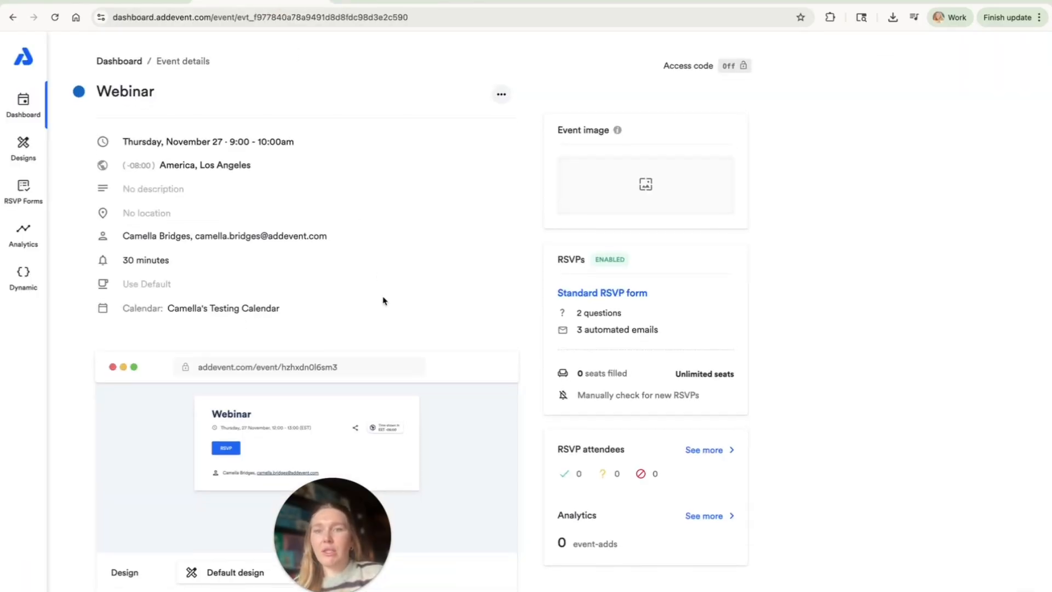
{"action": "scroll", "coordinate": [384, 300], "scroll_direction": "down", "scroll_amount": 1}
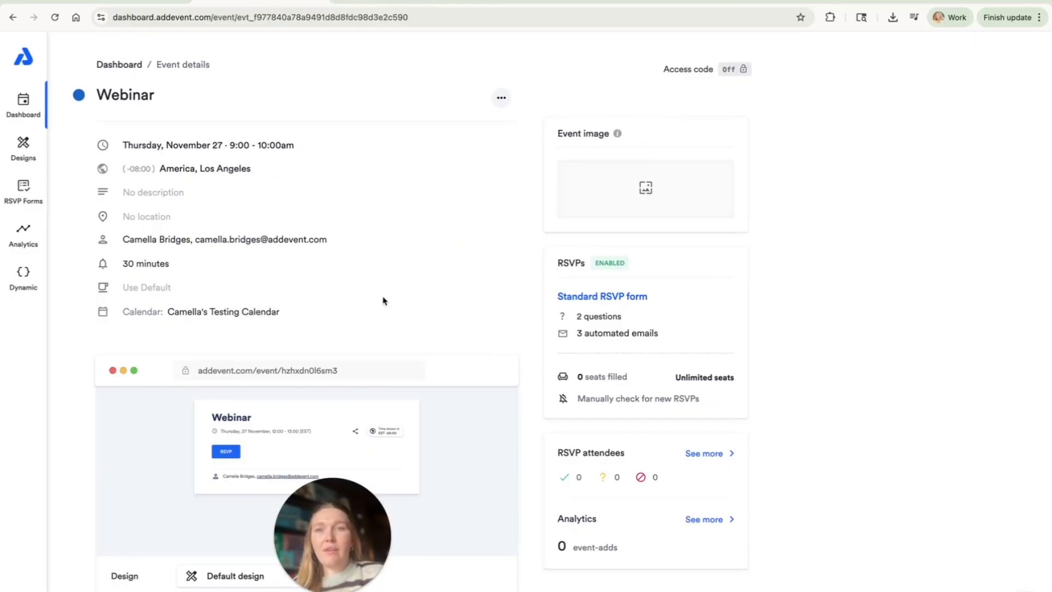
{"action": "scroll", "coordinate": [383, 301], "scroll_direction": "down", "scroll_amount": 3}
{"action": "scroll", "coordinate": [338, 141], "scroll_direction": "up", "scroll_amount": 3}
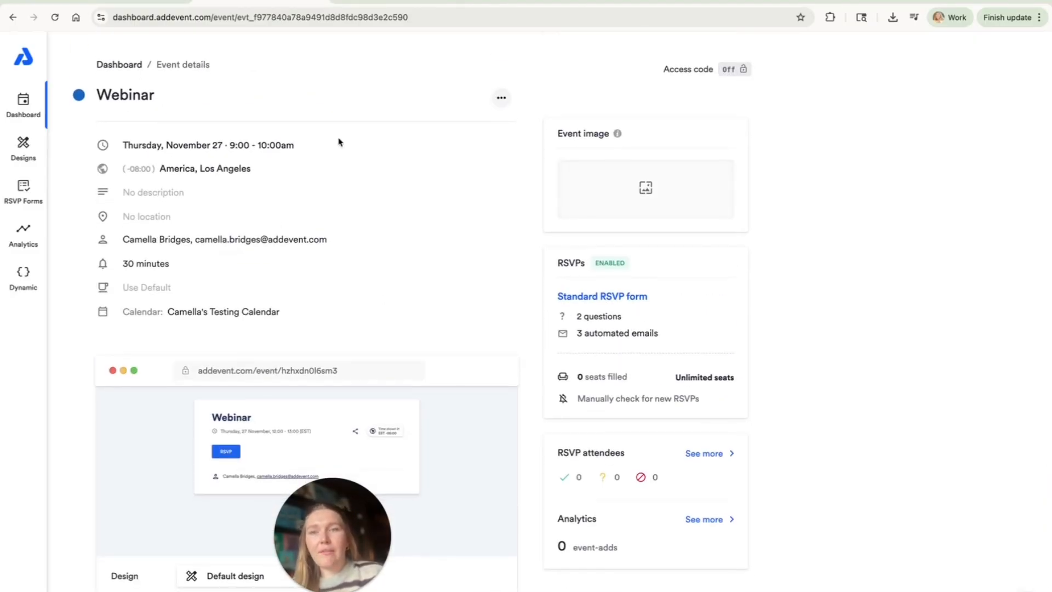
{"action": "scroll", "coordinate": [338, 140], "scroll_direction": "down", "scroll_amount": 4}
{"action": "left_click", "coordinate": [193, 484]}
{"action": "scroll", "coordinate": [230, 461], "scroll_direction": "down", "scroll_amount": 5}
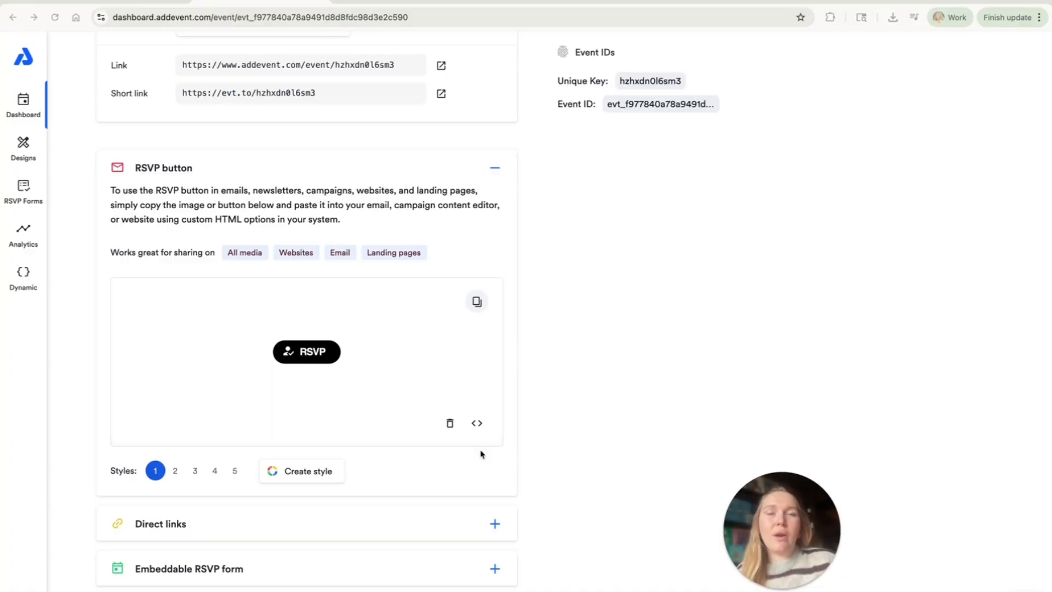
Step: Choose style 2 for the RSVP button and copy its source code
{"action": "left_click", "coordinate": [195, 471]}
{"action": "left_click", "coordinate": [176, 472]}
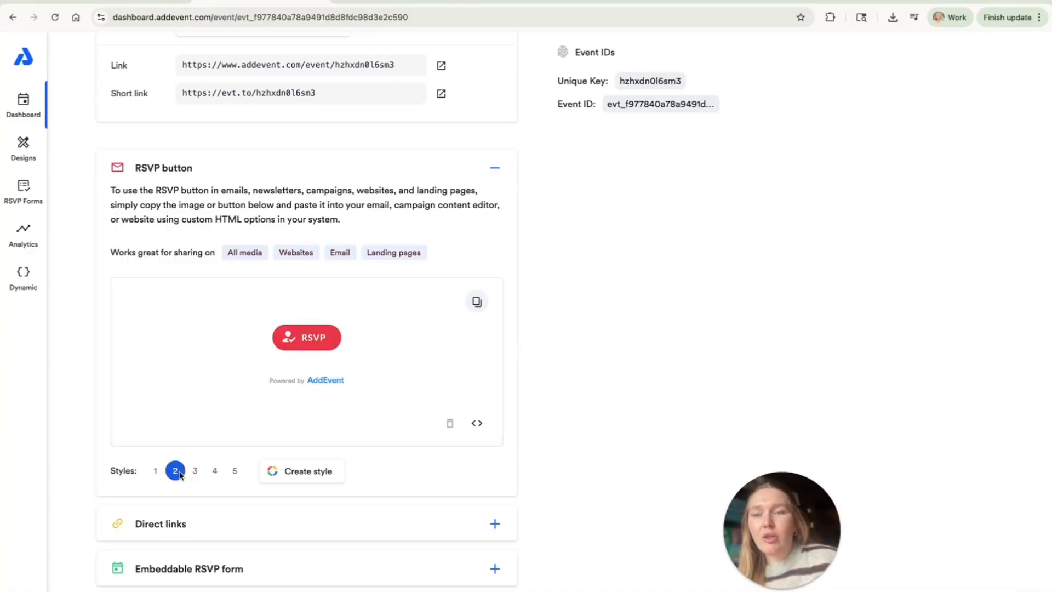
{"action": "left_click", "coordinate": [478, 424]}
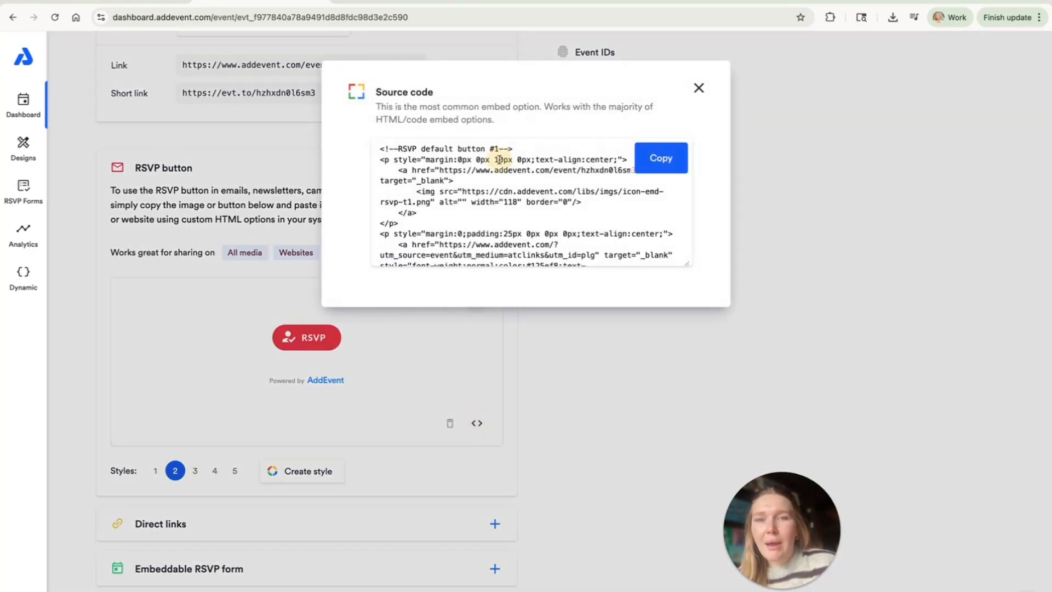
{"action": "left_click", "coordinate": [661, 158]}
Step: Switch to the Mailchimp email and add a Code block between the yellow RSVP button and the heading
{"action": "left_click", "coordinate": [432, 2]}
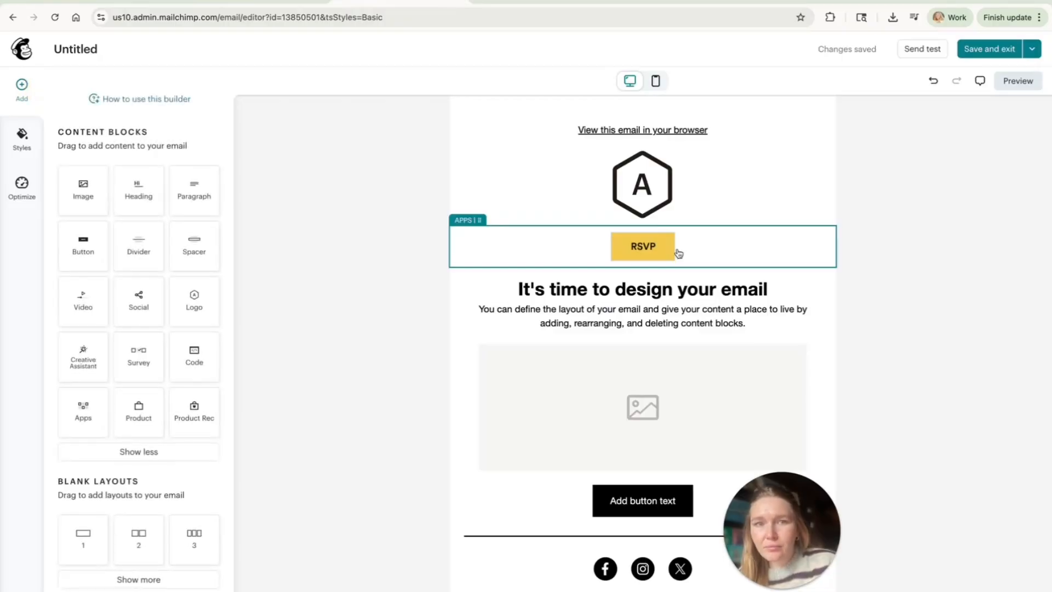
{"action": "left_click_drag", "start_coordinate": [187, 359], "coordinate": [651, 295]}
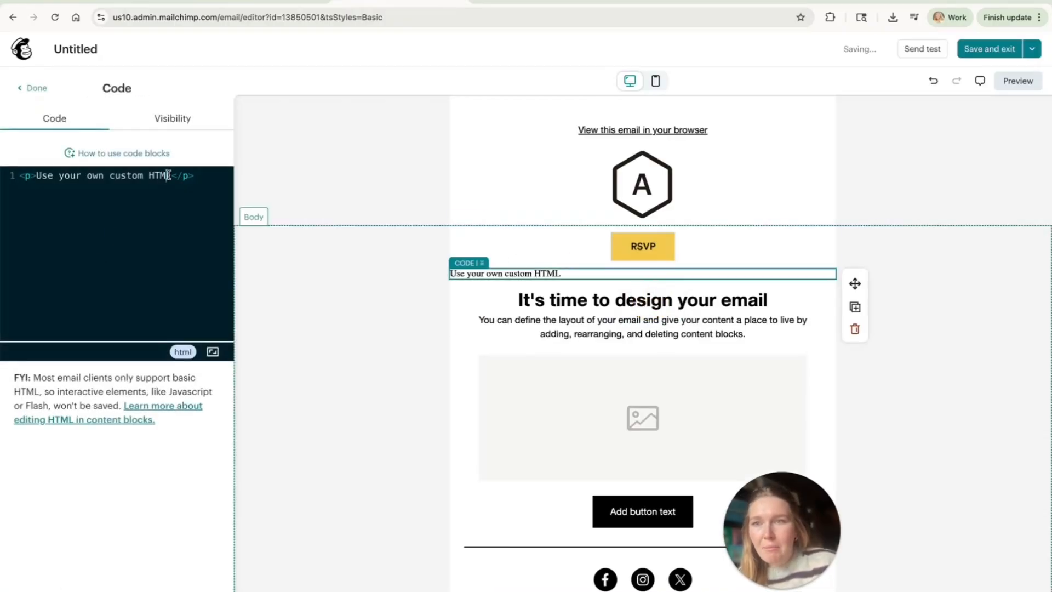
{"action": "left_click", "coordinate": [54, 168]}
{"action": "left_click_drag", "start_coordinate": [53, 169], "coordinate": [44, 168]}
{"action": "key", "text": "BackSpace"}
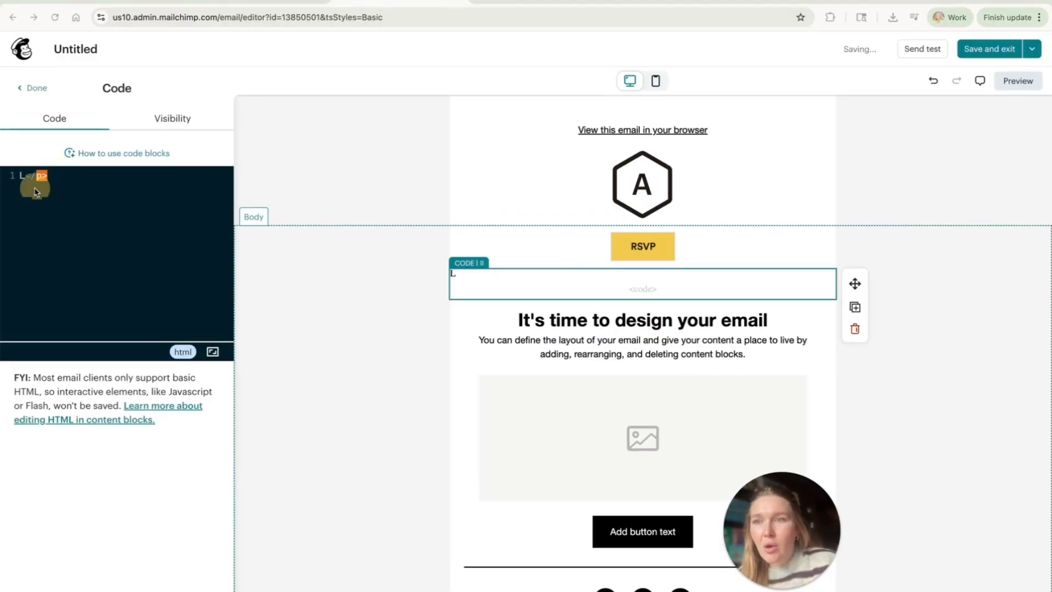
{"action": "left_click", "coordinate": [112, 255]}
{"action": "key", "text": "super+z"}
Step: Replace the Code block's placeholder text with the copied RSVP button code and finish editing the block
{"action": "left_click", "coordinate": [137, 173]}
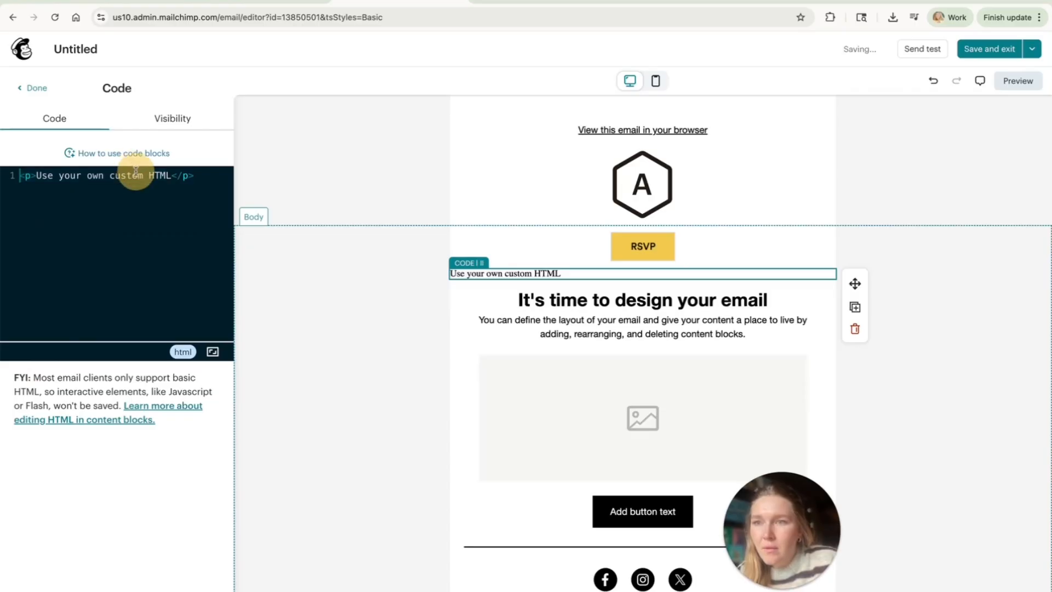
{"action": "left_click_drag", "start_coordinate": [172, 176], "coordinate": [42, 177]}
{"action": "key", "text": "BackSpace"}
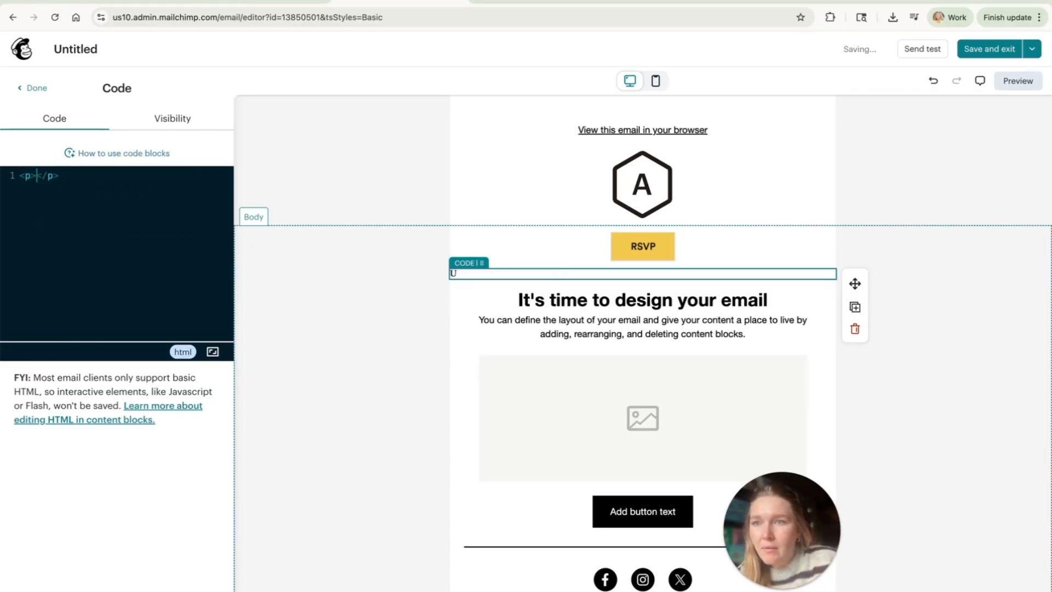
{"action": "key", "text": "super+v"}
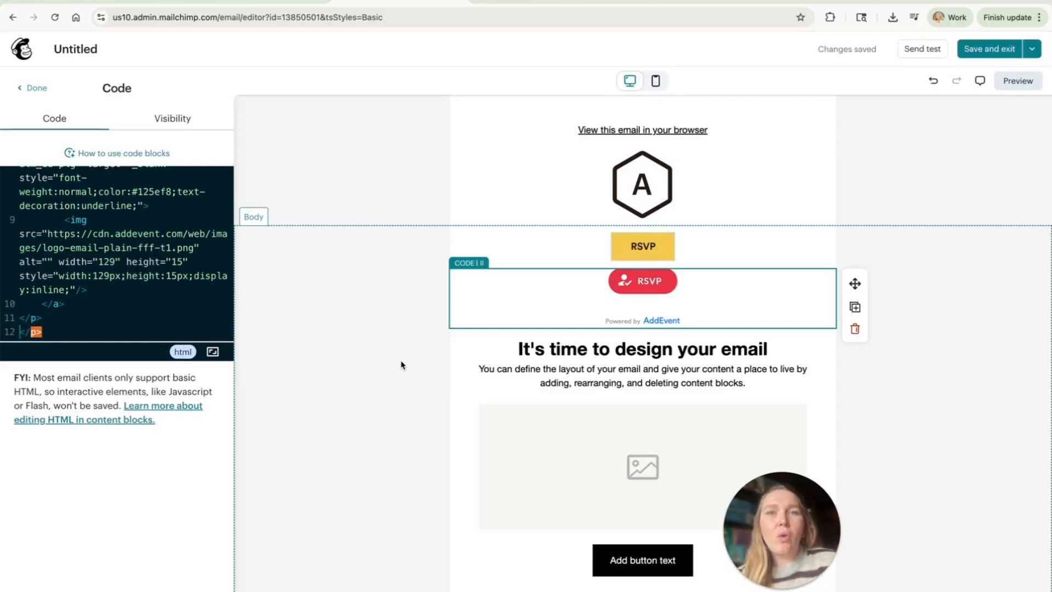
{"action": "left_click", "coordinate": [34, 89]}
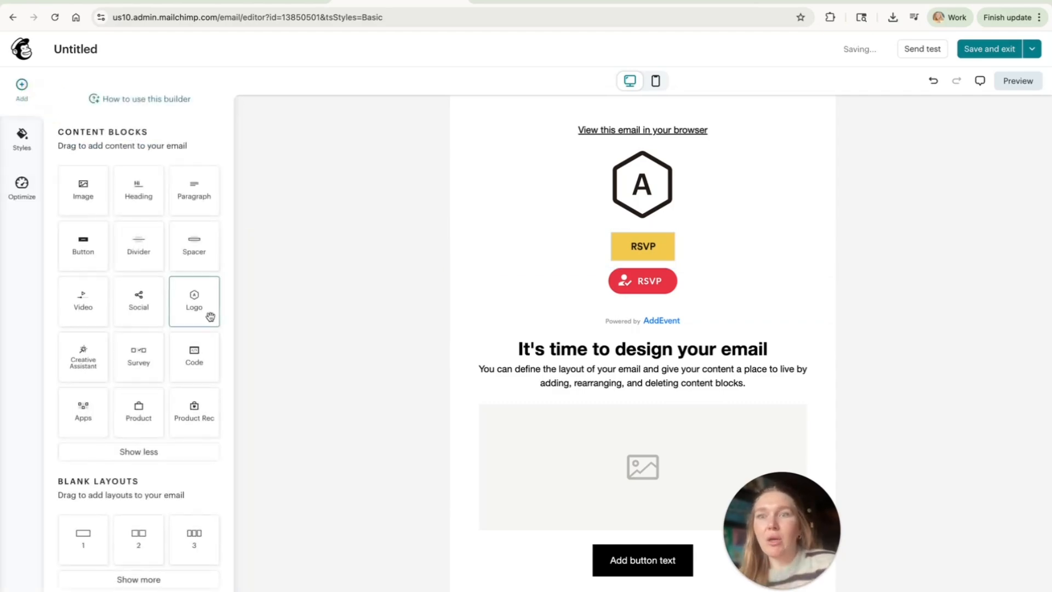